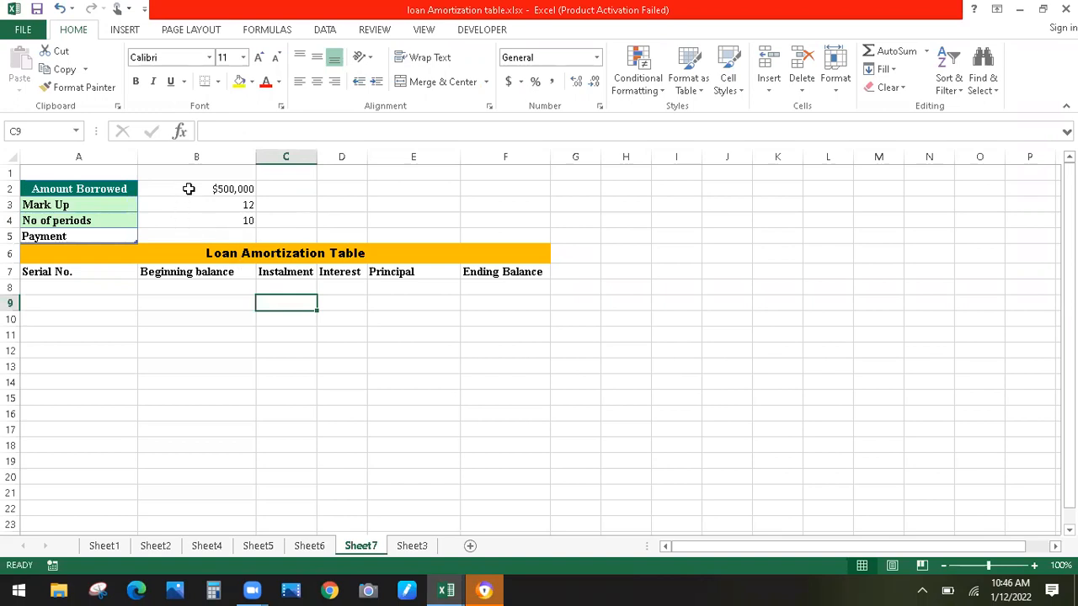
# Enter the monthly rate =.12/12 (0.01) in C3
pyautogui.click(189, 188)
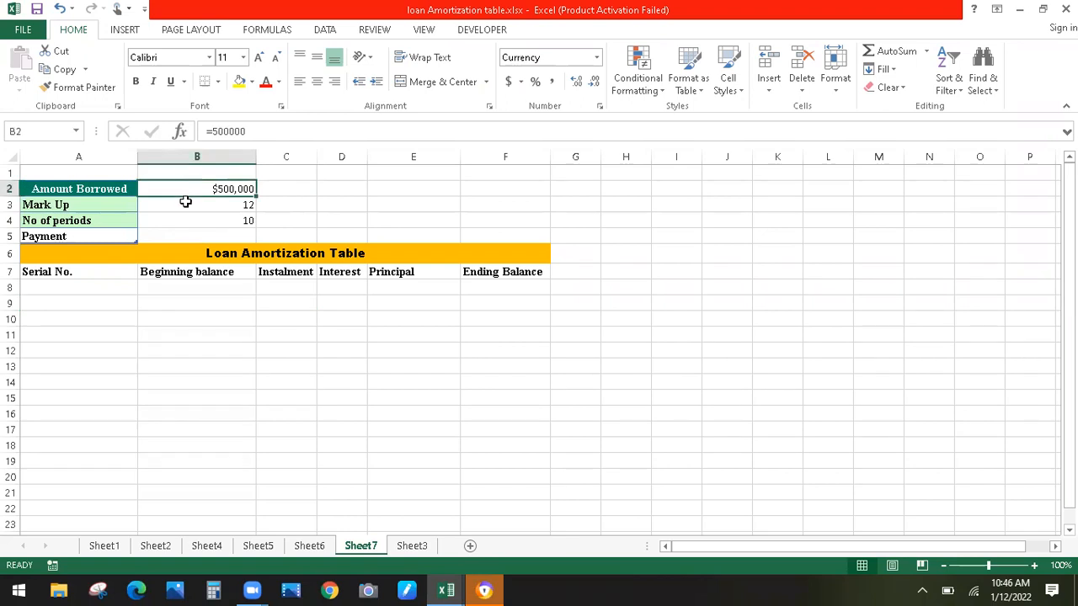
pyautogui.click(185, 208)
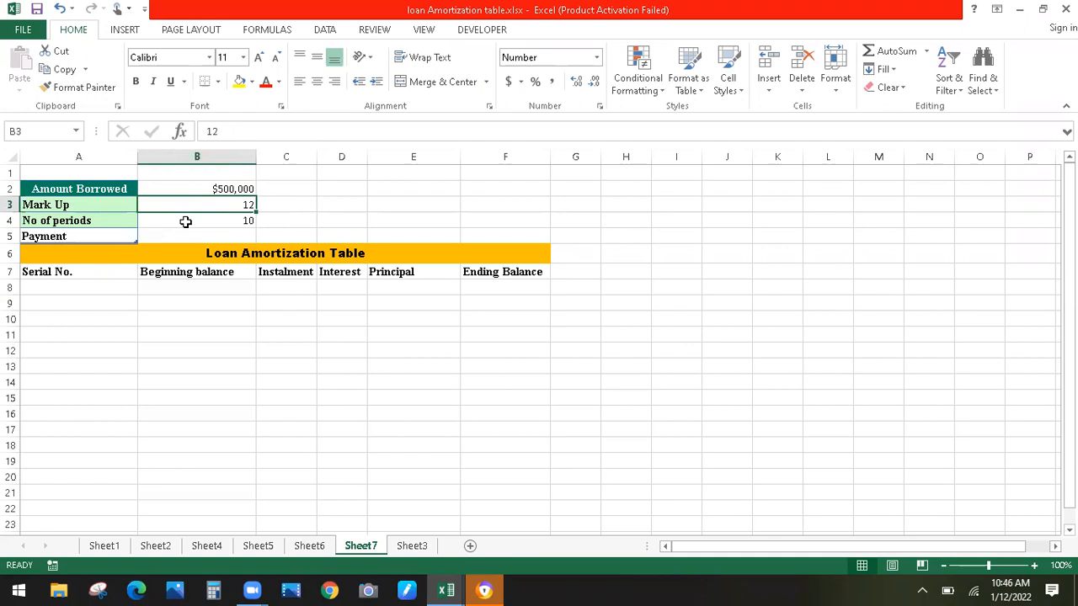
pyautogui.click(185, 220)
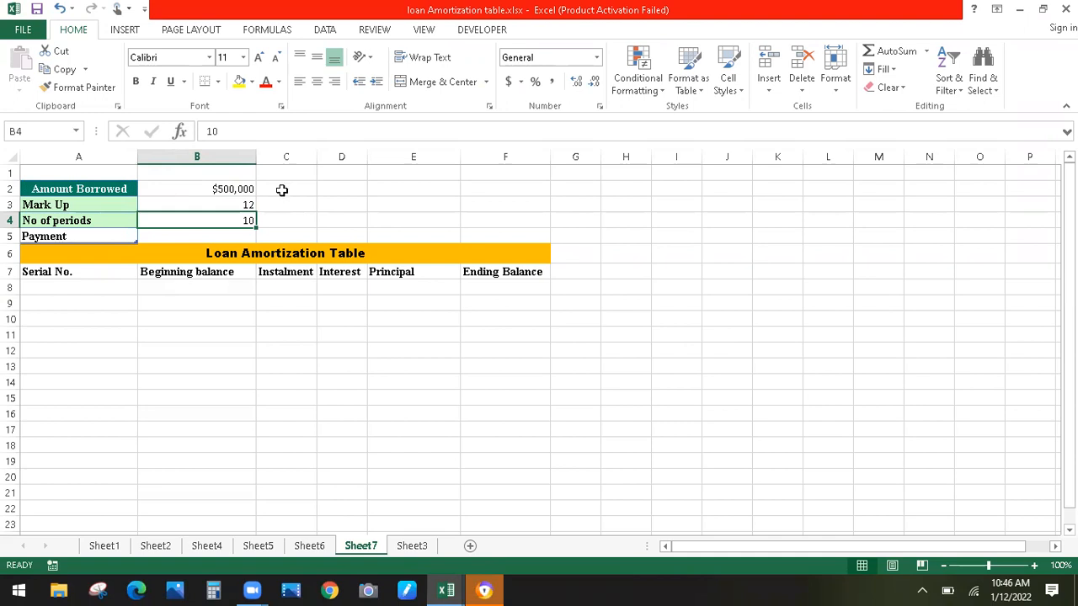
pyautogui.click(276, 205)
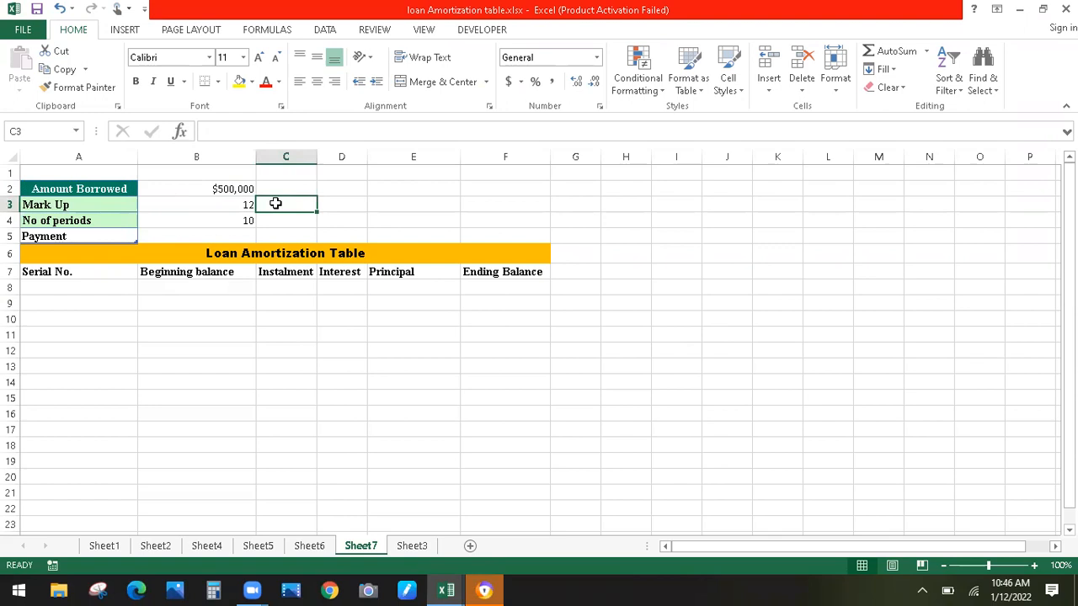
pyautogui.write('=')
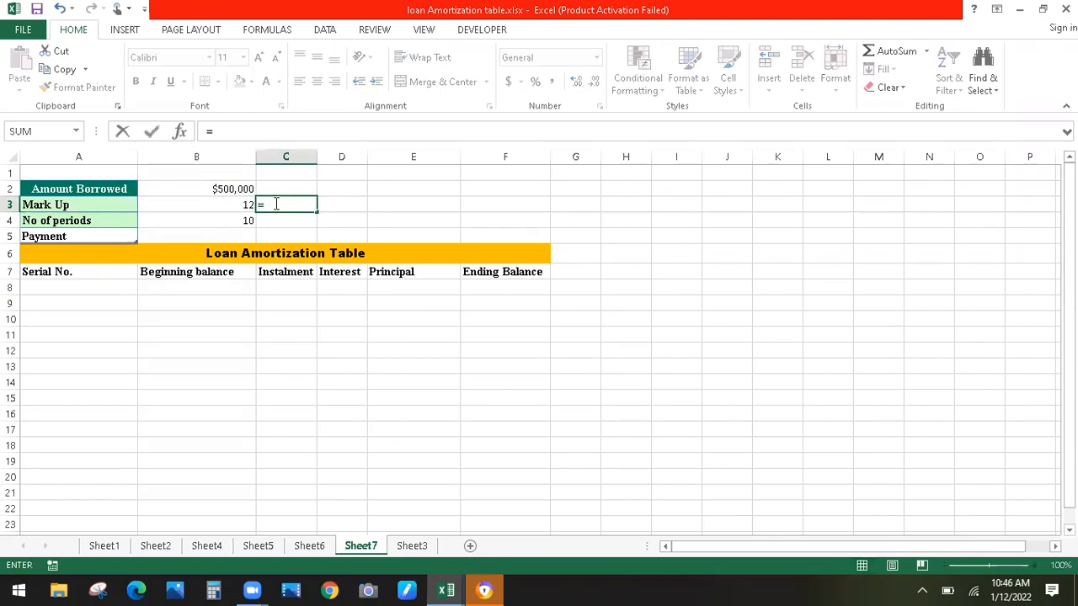
pyautogui.write('.12/')
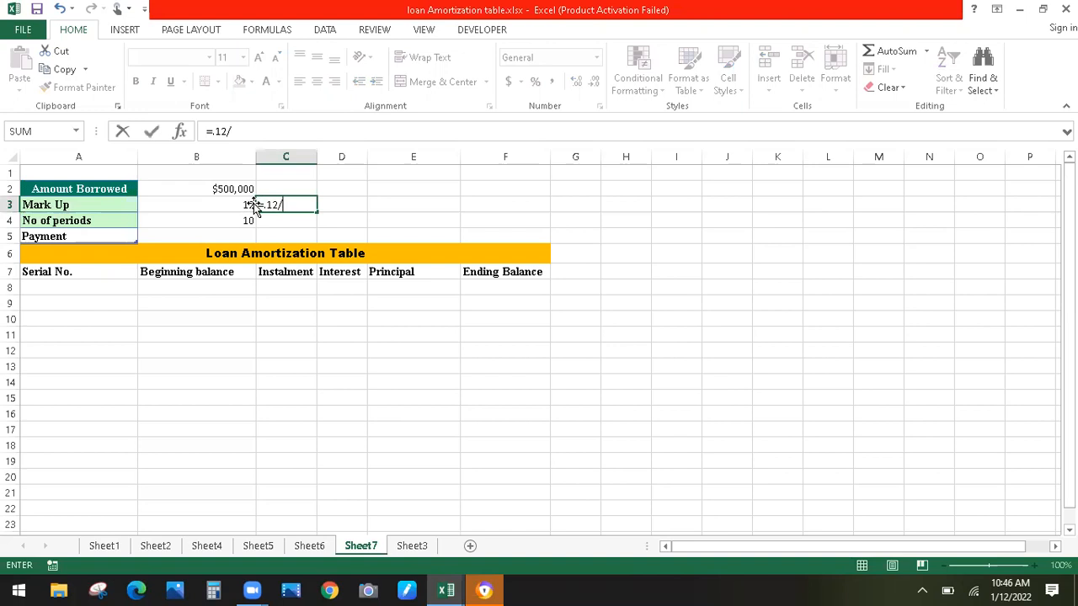
pyautogui.write('12')
pyautogui.press('Return')
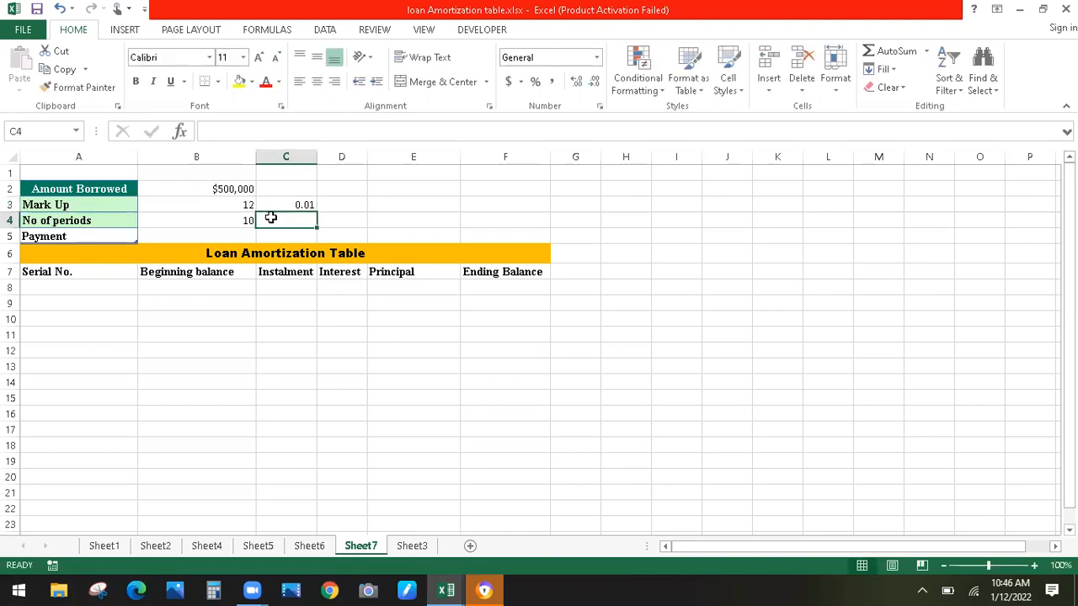
# Enter =10*12 in C4, fixing the typo, so it shows 120 periods
pyautogui.write('=')
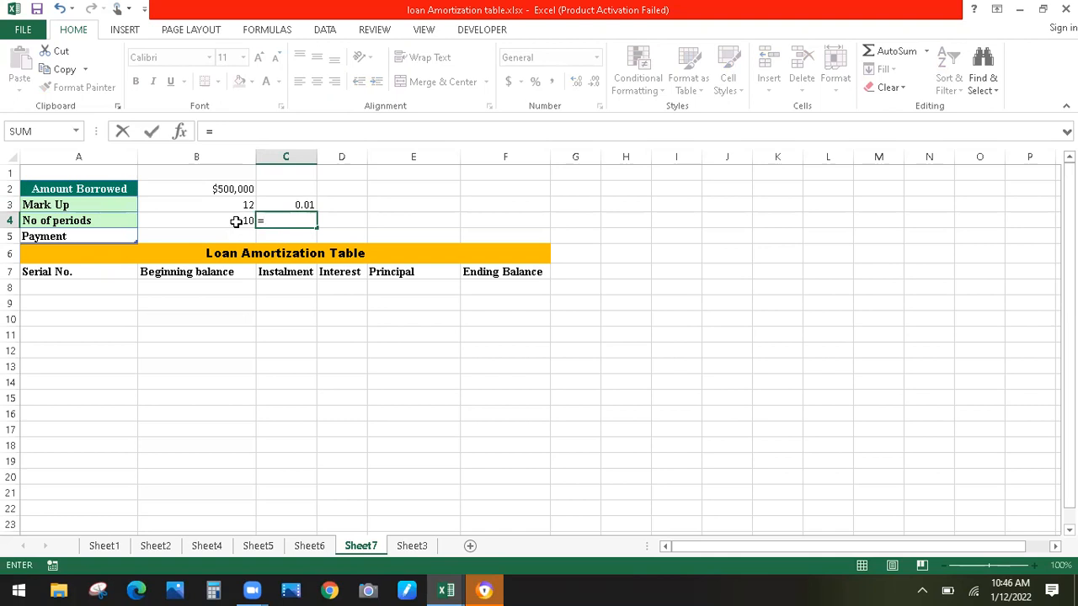
pyautogui.write('10')
pyautogui.write('*12')
pyautogui.click(237, 220)
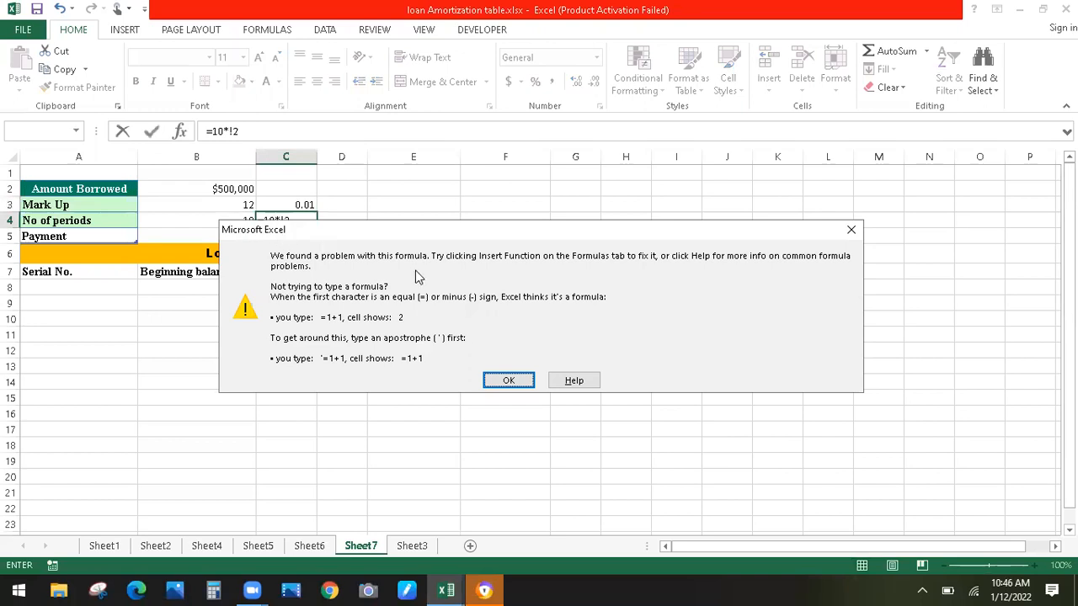
pyautogui.click(849, 232)
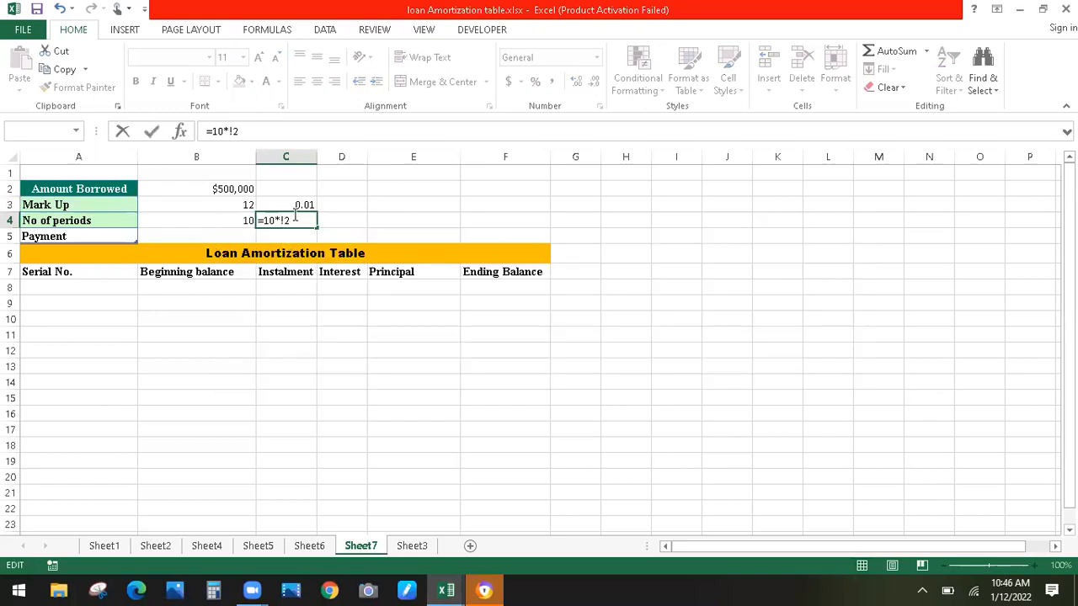
pyautogui.click(286, 219)
pyautogui.press('BackSpace')
pyautogui.press('Return')
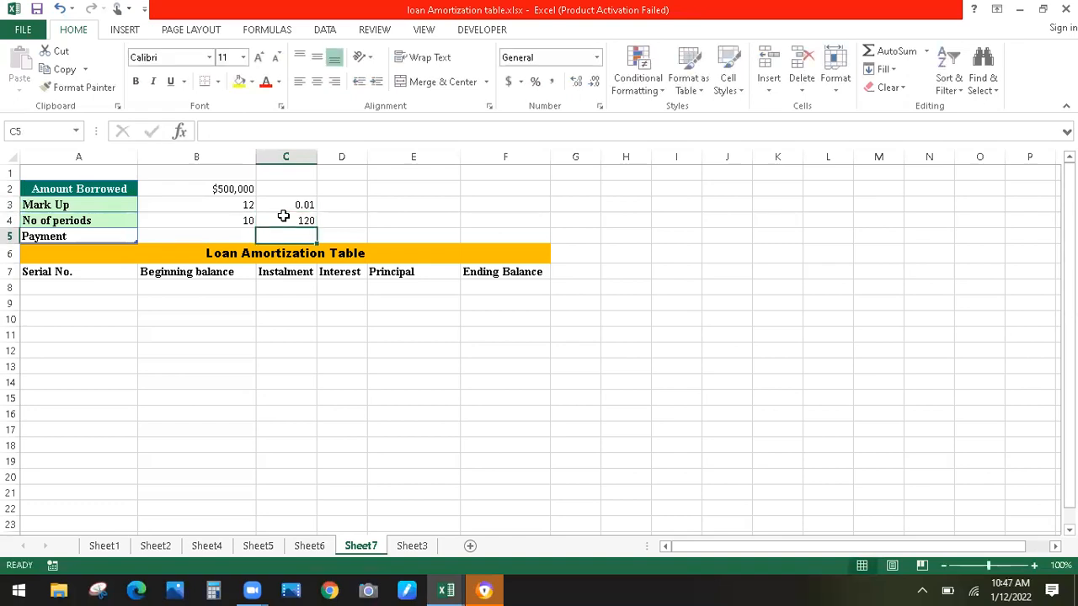
# Enter =PMT(C3,C4,-B2,0) in B5, giving a monthly payment of $7,173.55
pyautogui.click(193, 240)
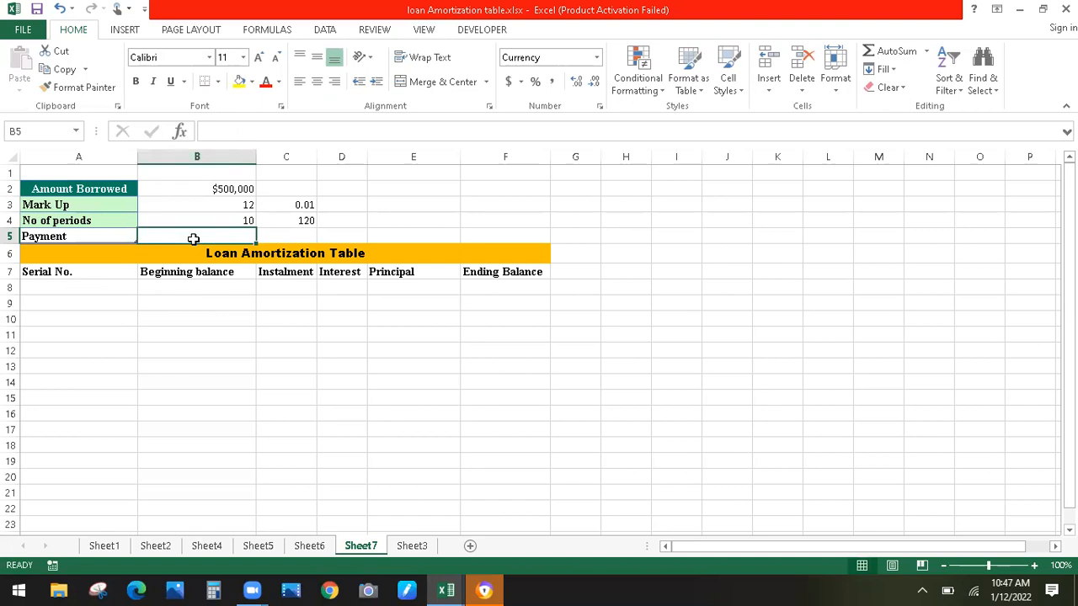
pyautogui.write('=')
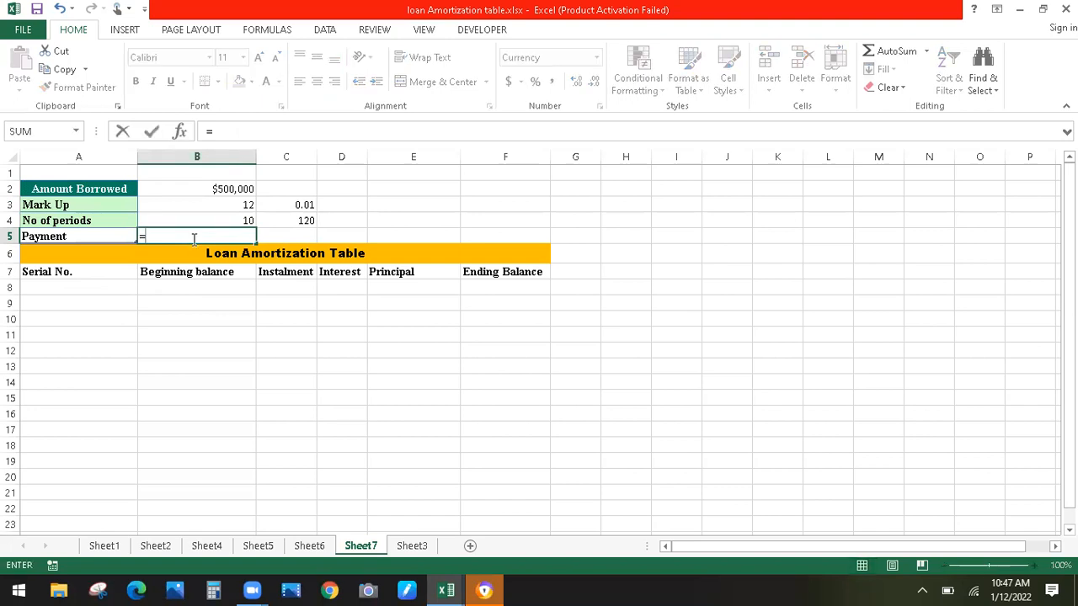
pyautogui.write('pmt')
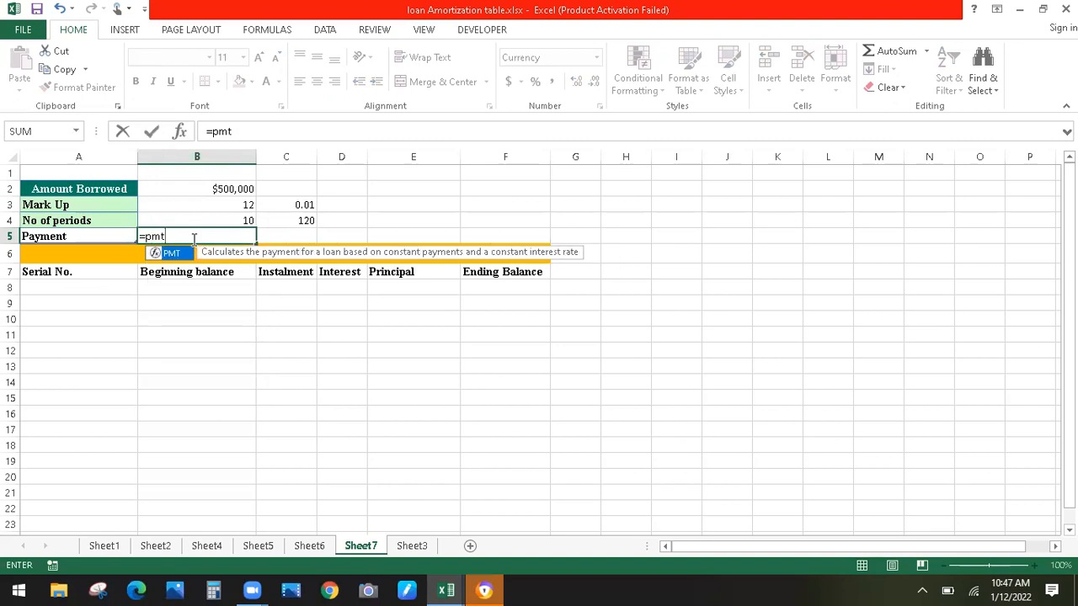
pyautogui.write('(')
pyautogui.click(297, 205)
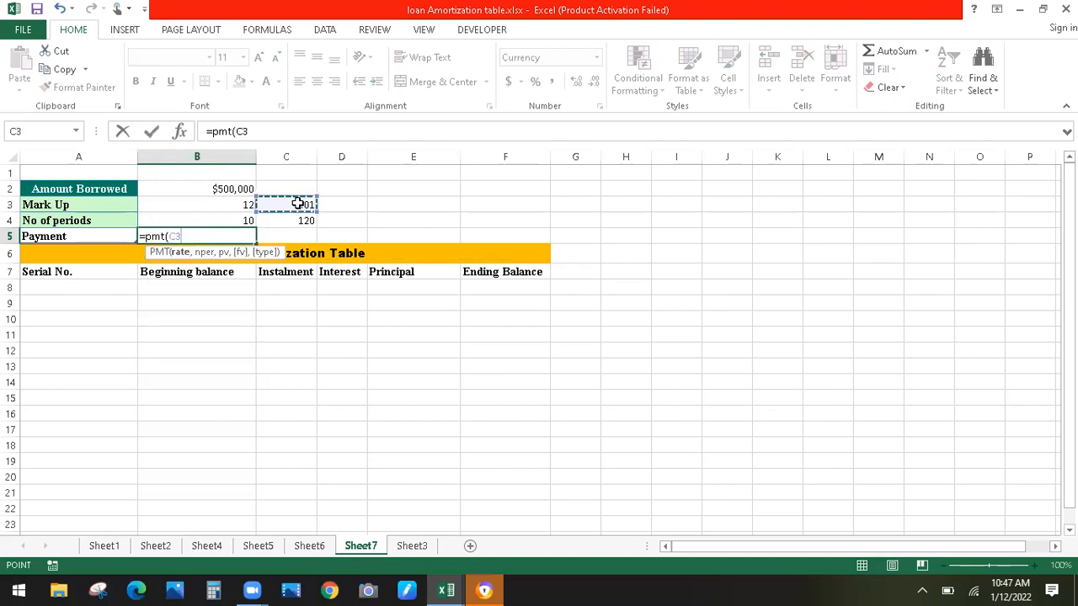
pyautogui.write(',')
pyautogui.click(300, 221)
pyautogui.write(',')
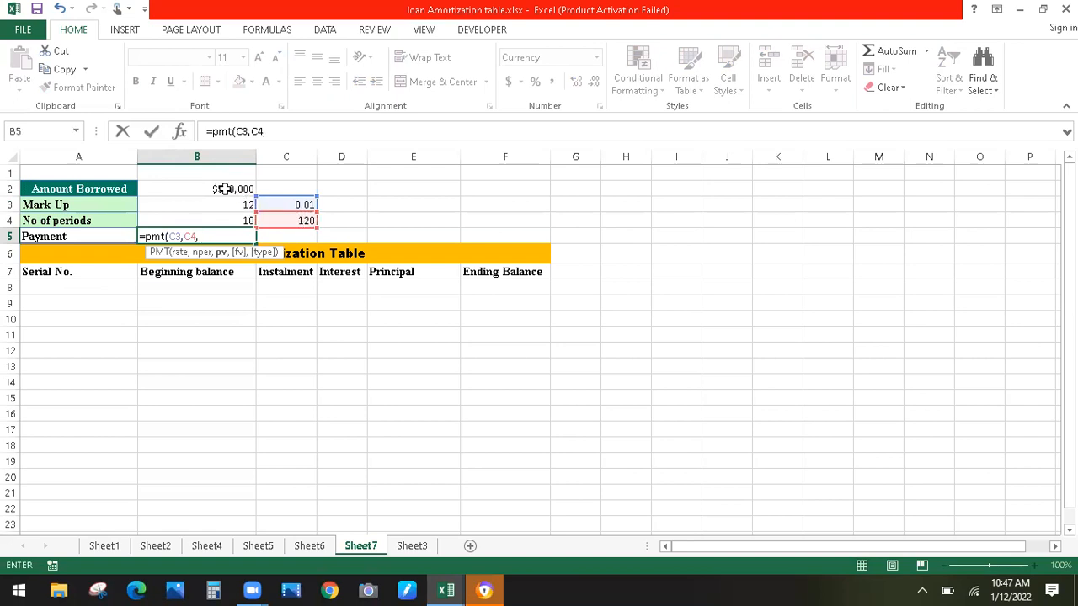
pyautogui.write('-')
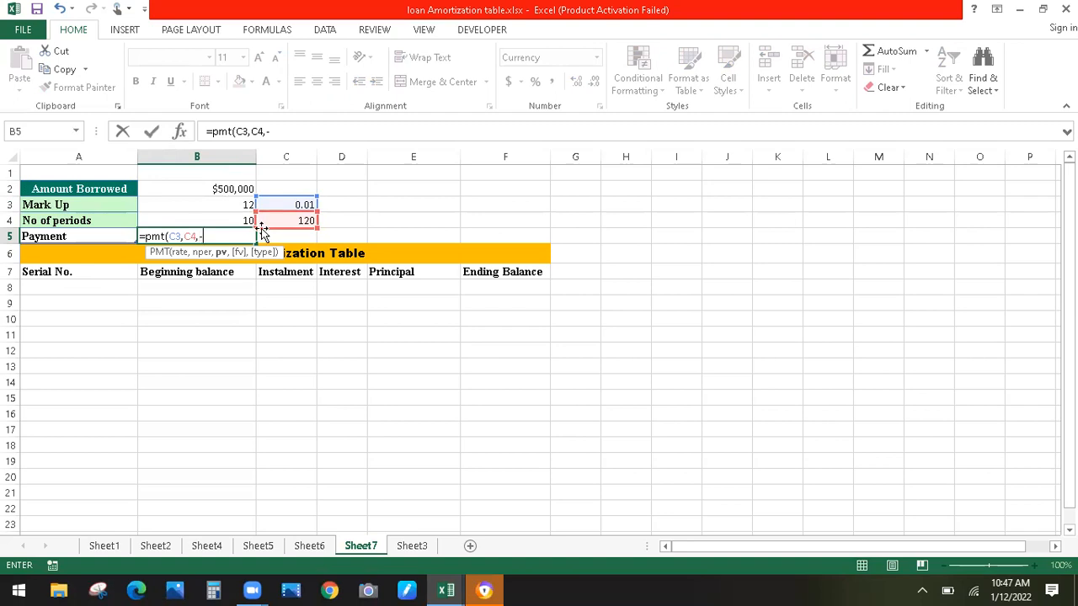
pyautogui.click(227, 191)
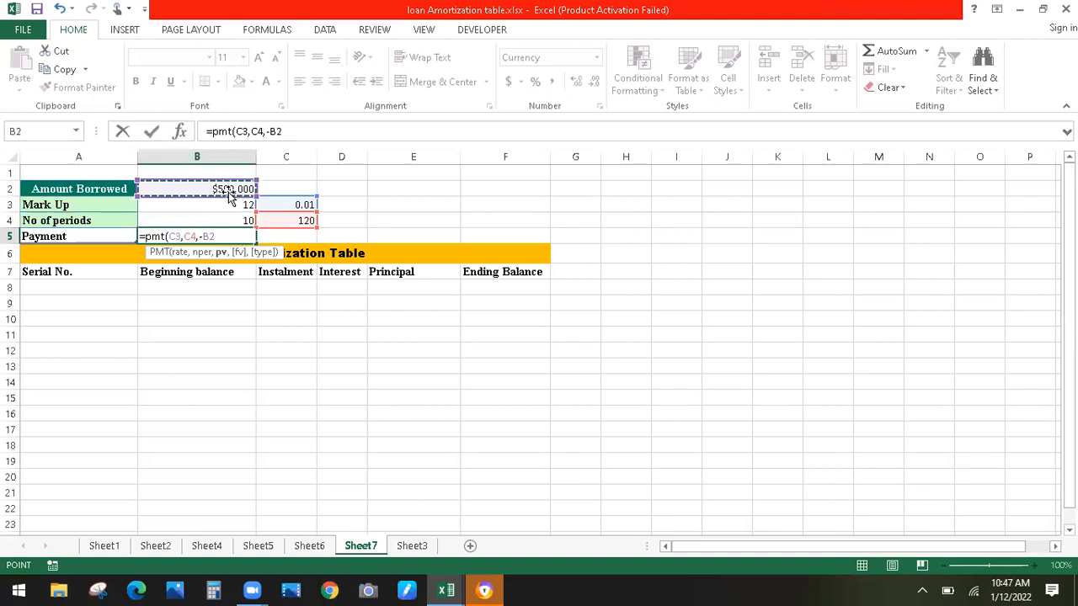
pyautogui.write(',')
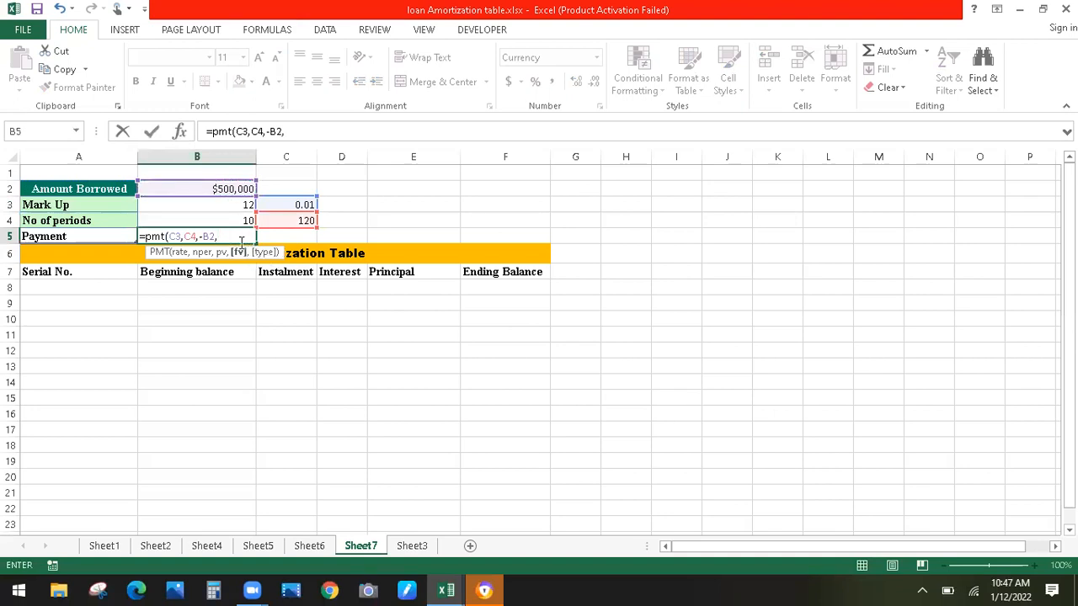
pyautogui.write('0)')
pyautogui.press('Return')
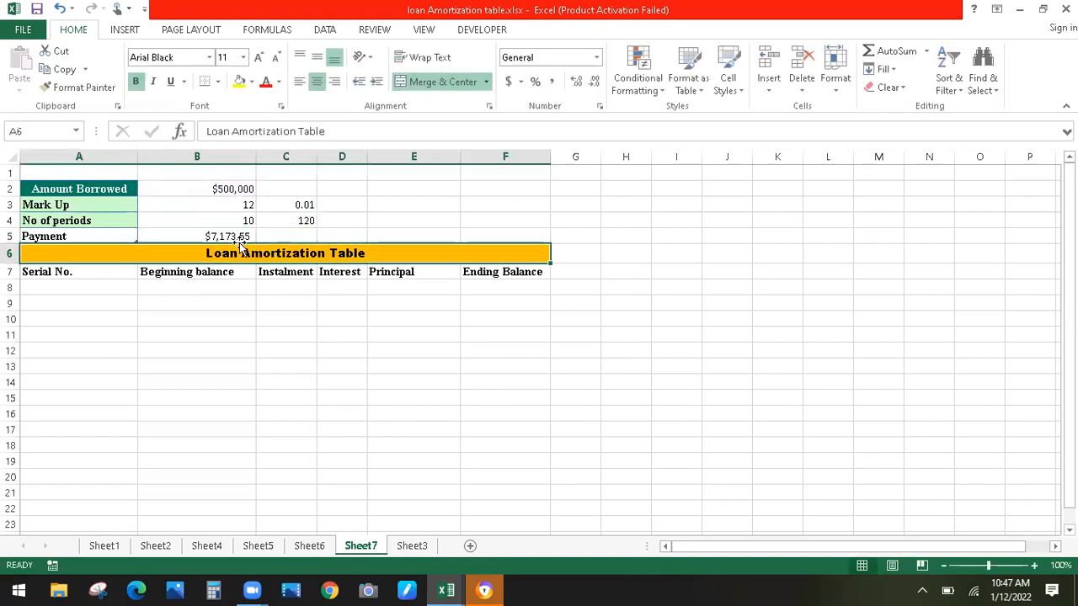
pyautogui.click(204, 235)
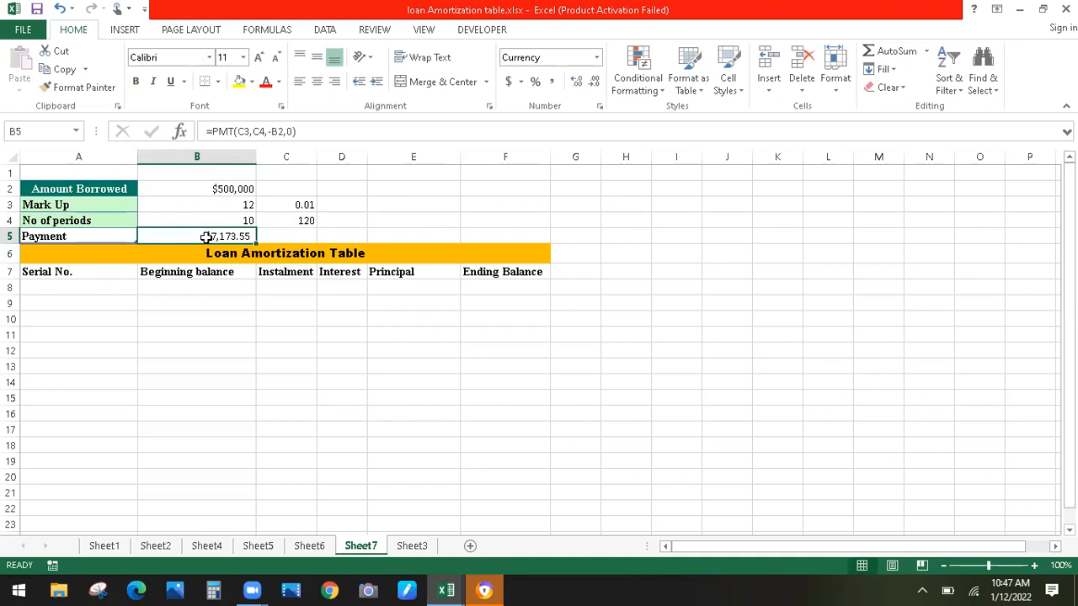
# Fill row 8 with serial 1, beginning balance 500000 and instalment =B5
pyautogui.click(69, 289)
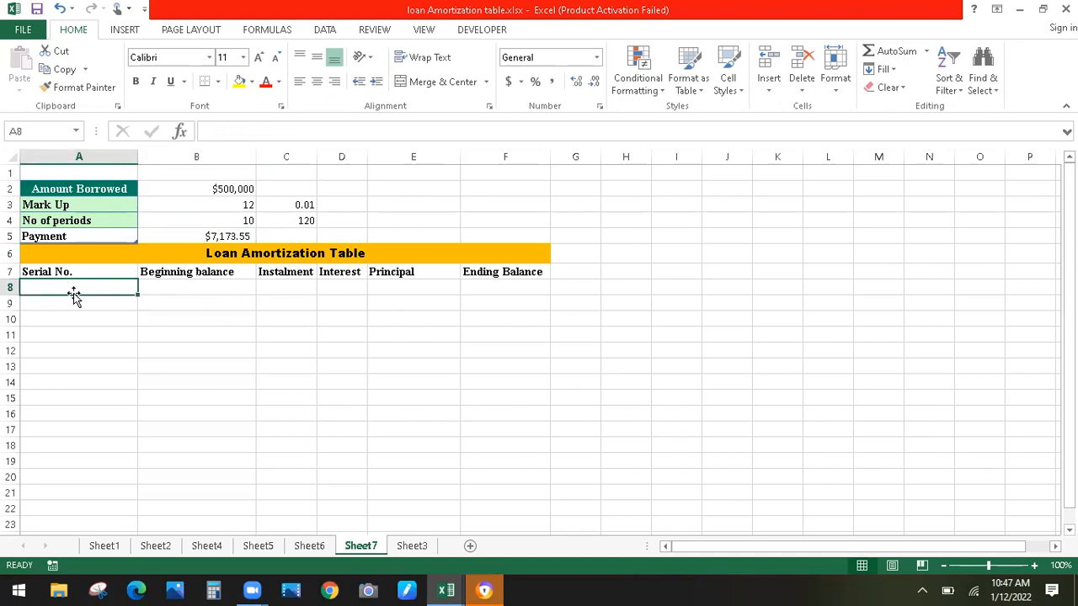
pyautogui.write('1')
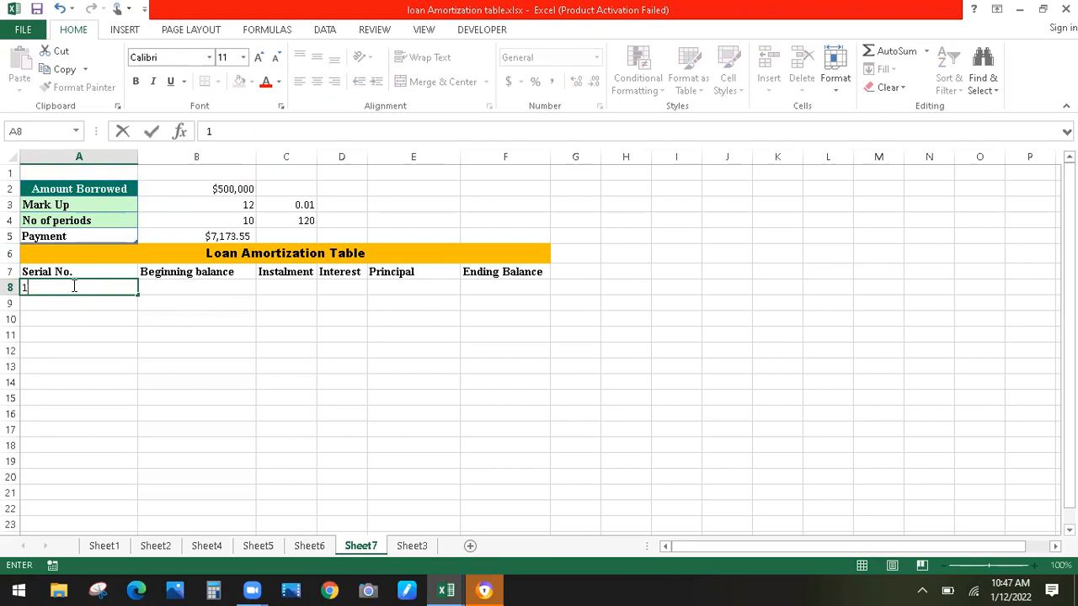
pyautogui.press('Tab')
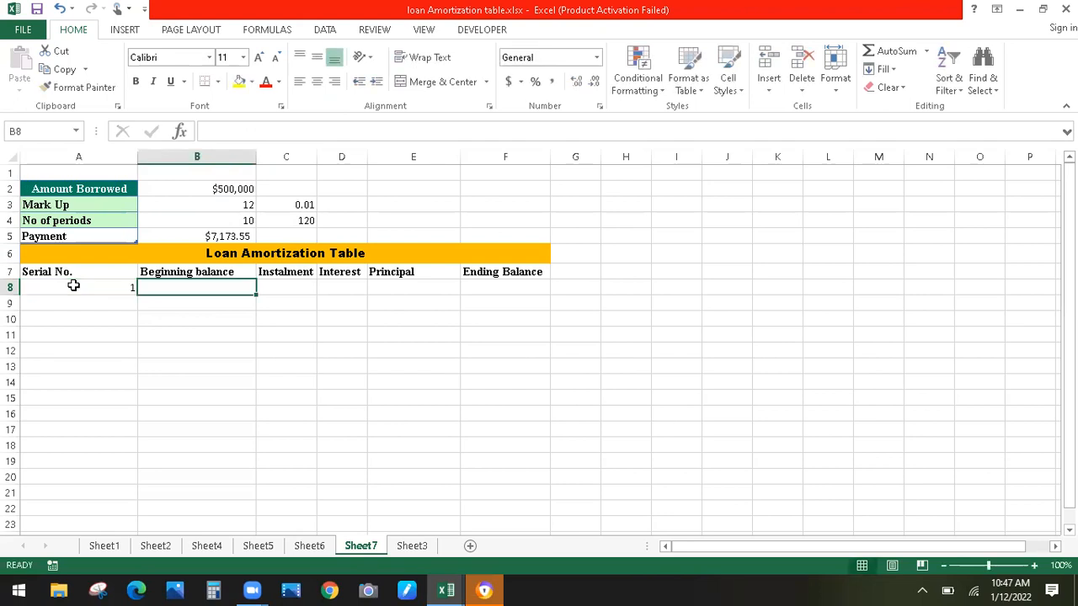
pyautogui.write('500000')
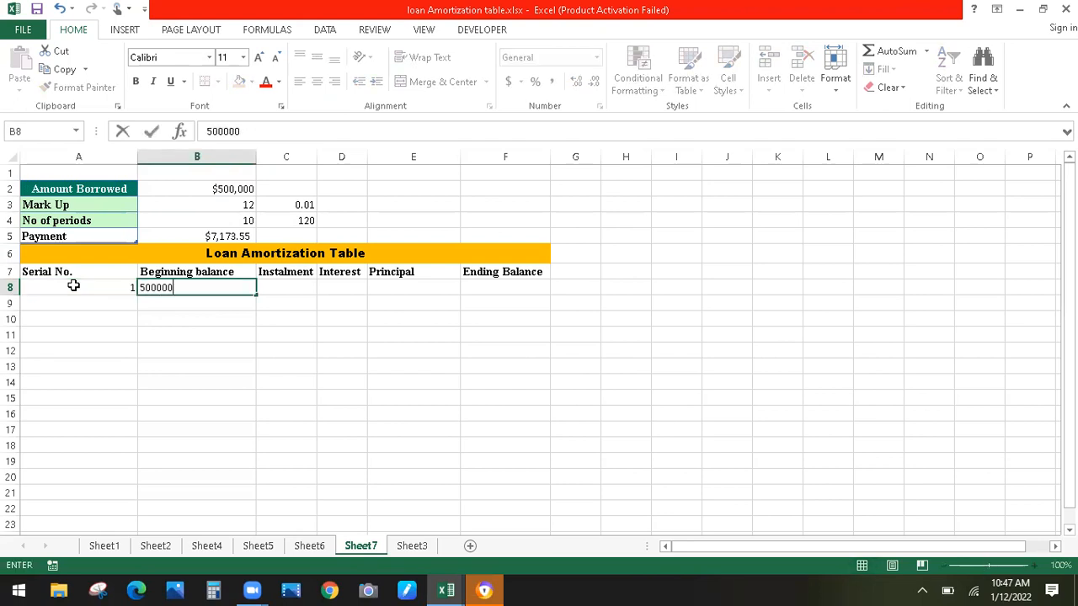
pyautogui.press('Return')
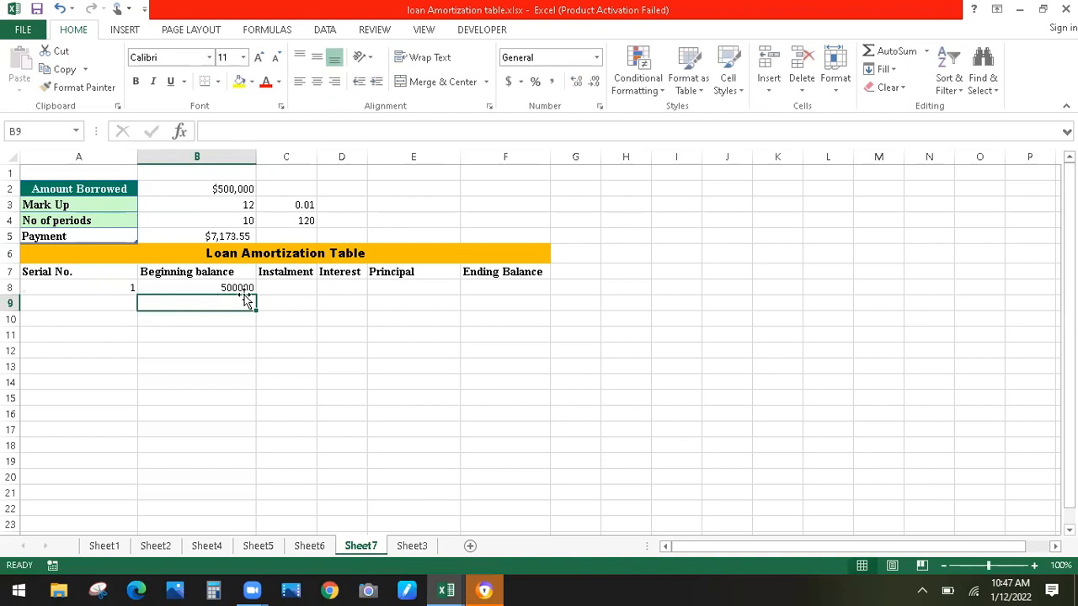
pyautogui.click(264, 287)
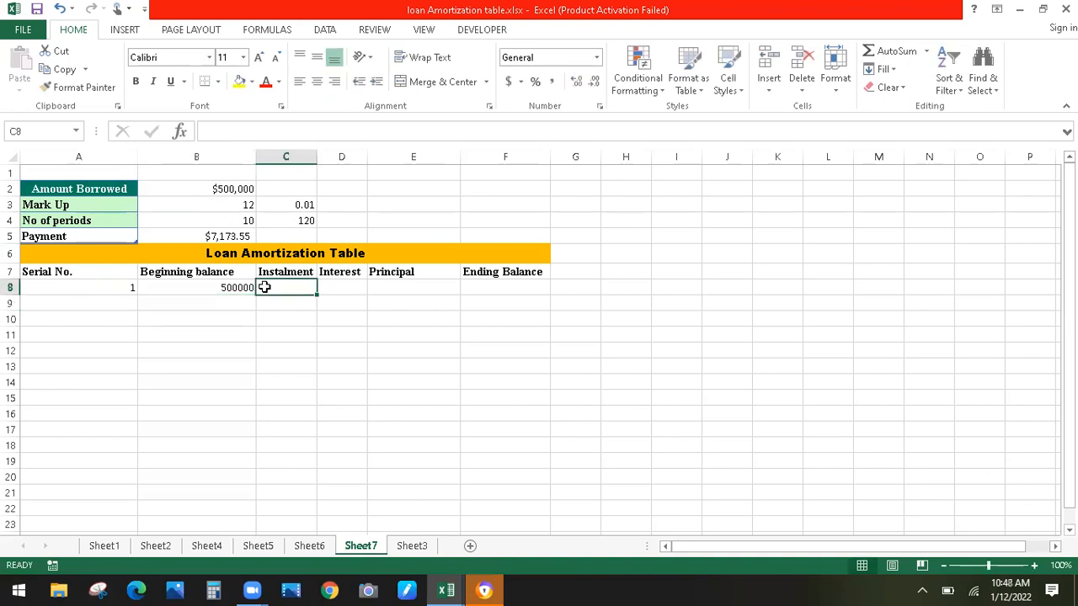
pyautogui.write('=')
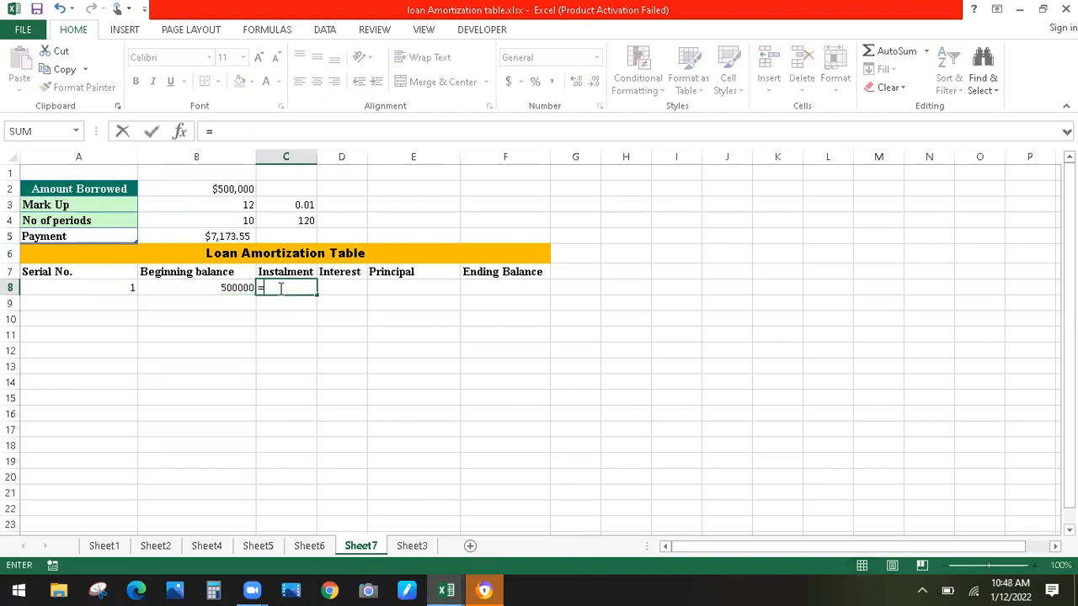
pyautogui.click(218, 240)
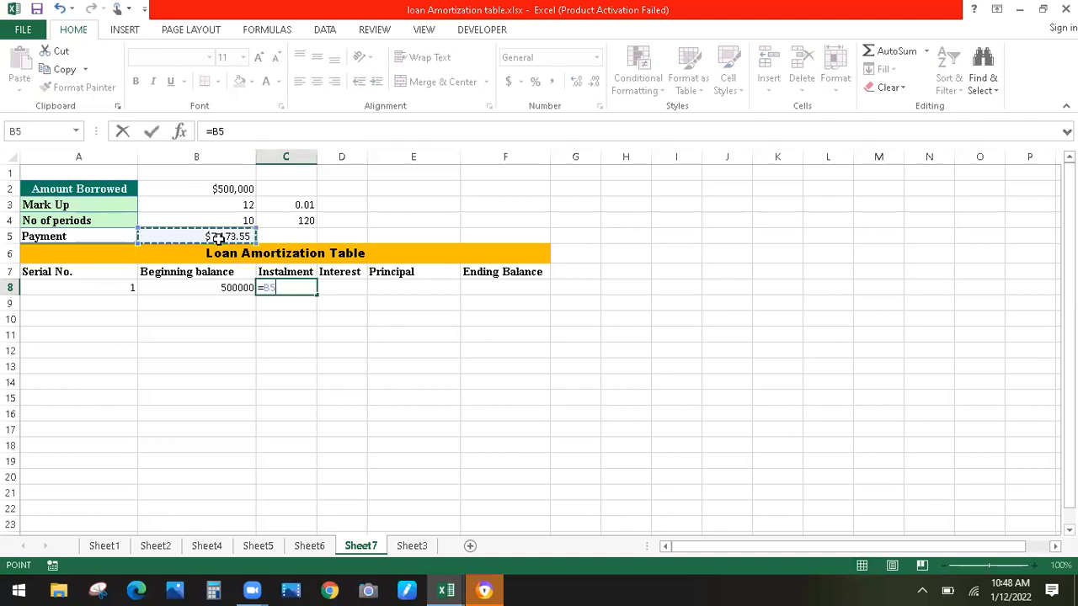
pyautogui.press('Return')
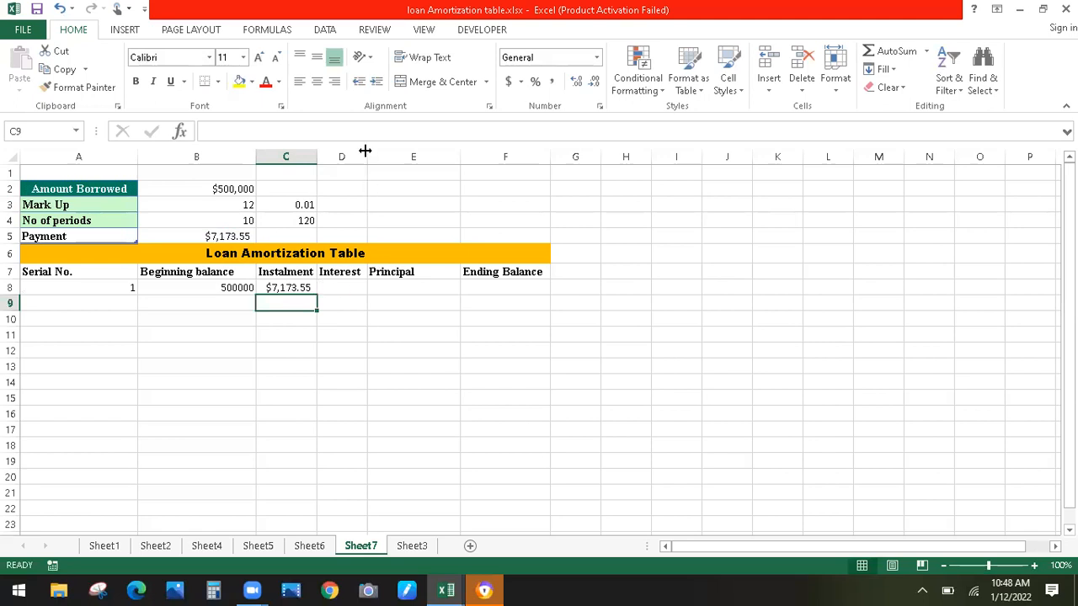
# Widen column D and enter the interest formula =B8*C3 in D8, giving 5000
pyautogui.moveTo(364, 149); pyautogui.dragTo(397, 152)
pyautogui.click(362, 288)
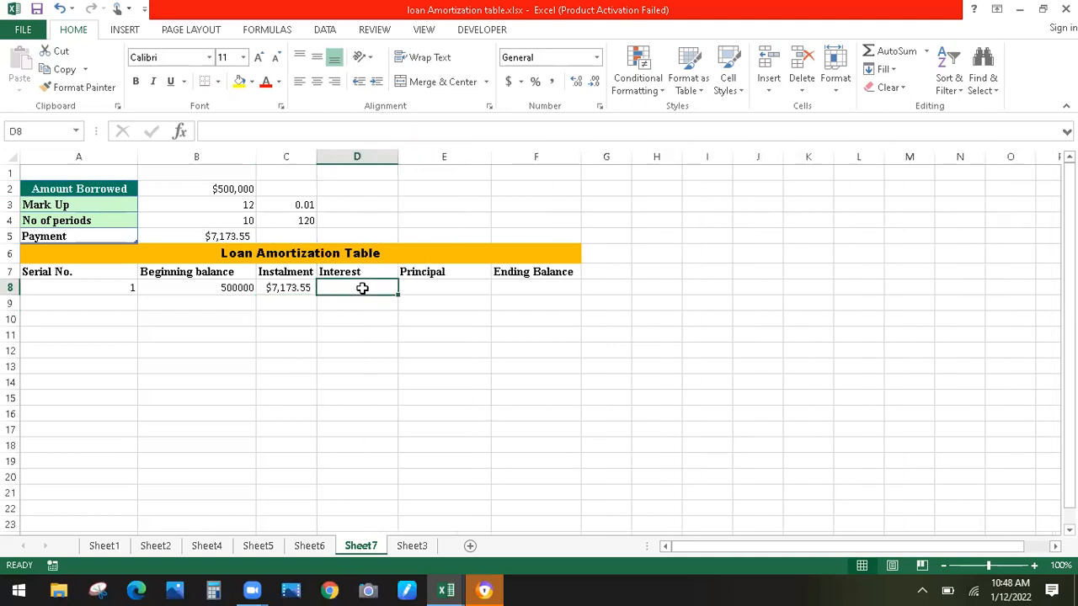
pyautogui.write('=')
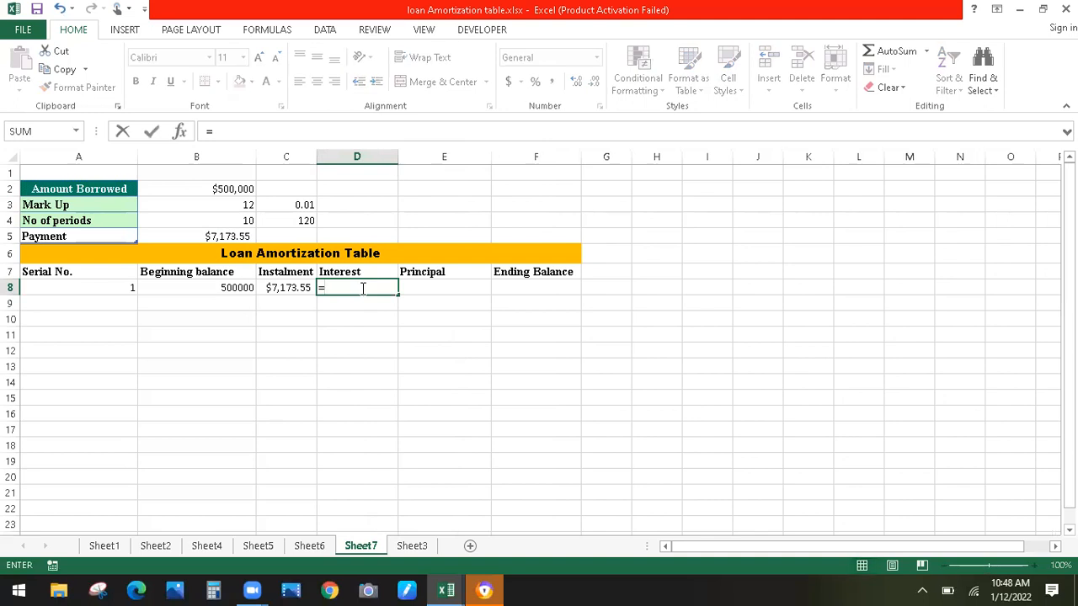
pyautogui.click(198, 288)
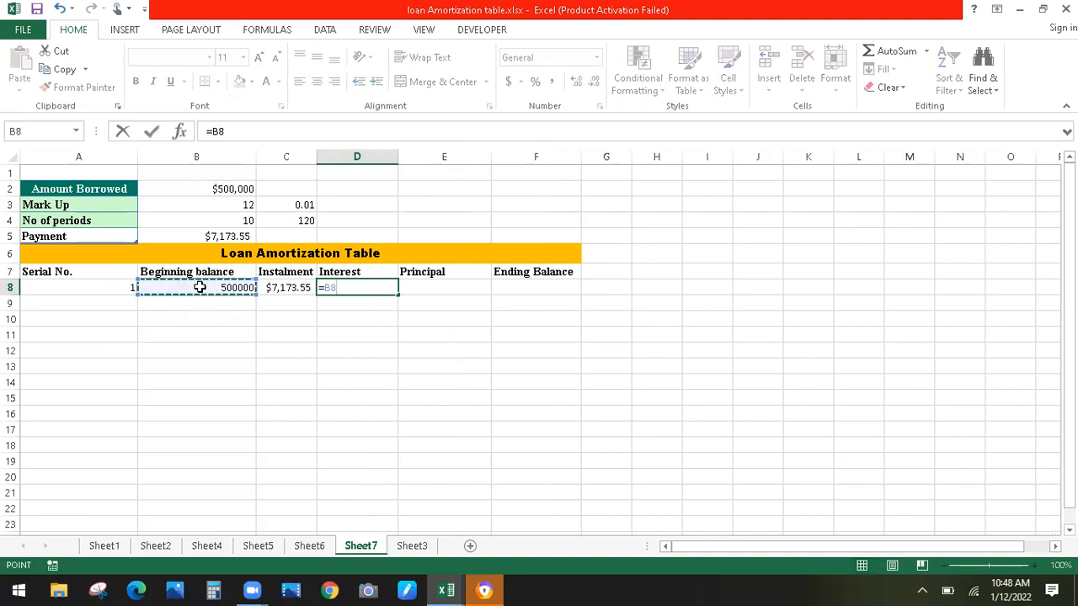
pyautogui.write('*')
pyautogui.click(291, 207)
pyautogui.press('Return')
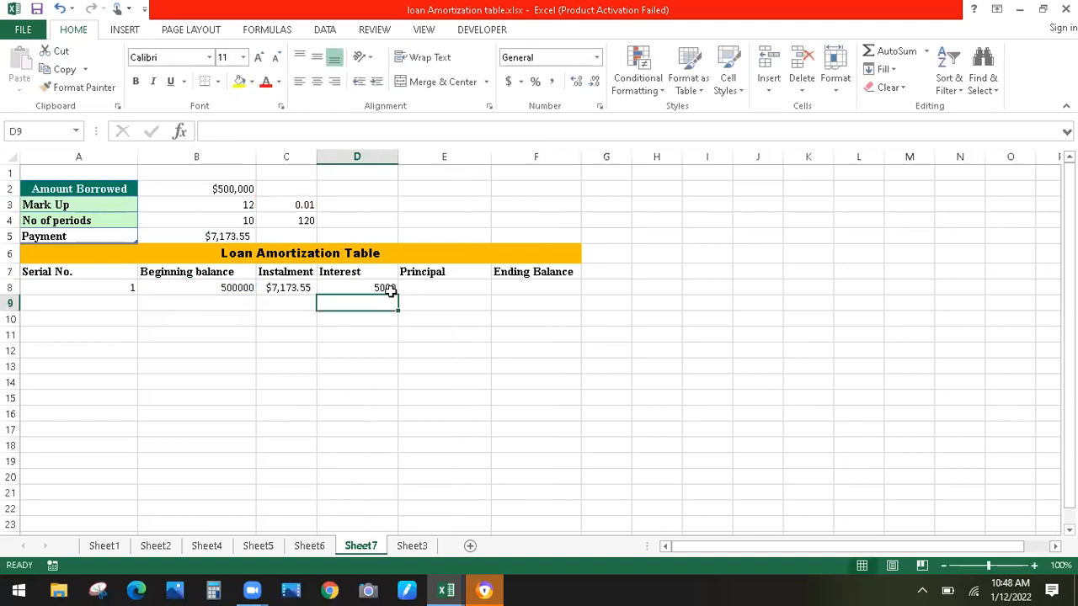
# Enter the principal formula =C8-D8 in E8, giving $2,173.55
pyautogui.click(299, 288)
pyautogui.press('Right')
pyautogui.press('Right')
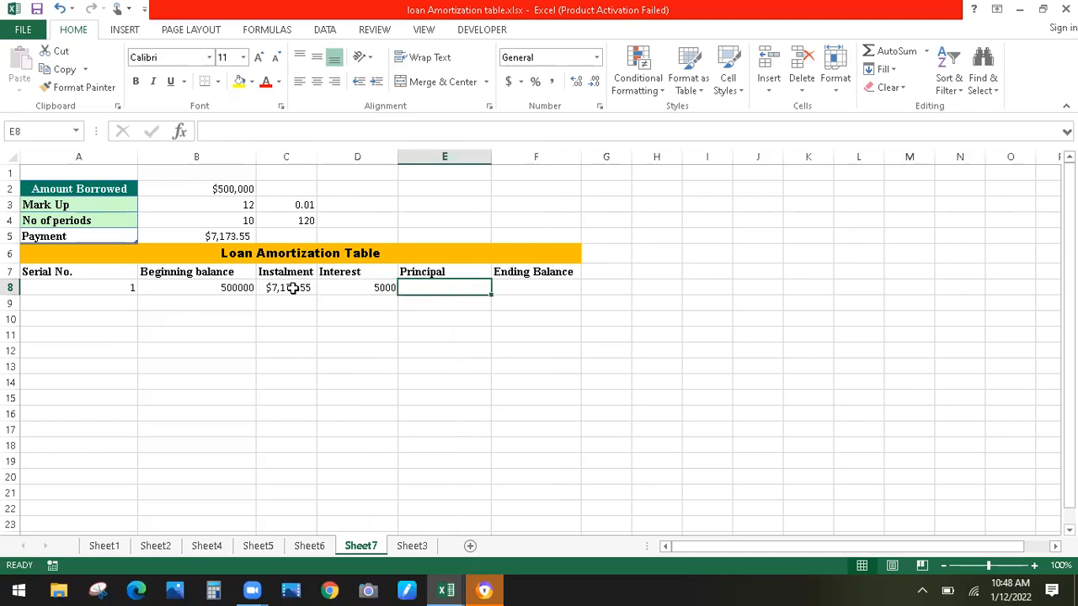
pyautogui.write('=')
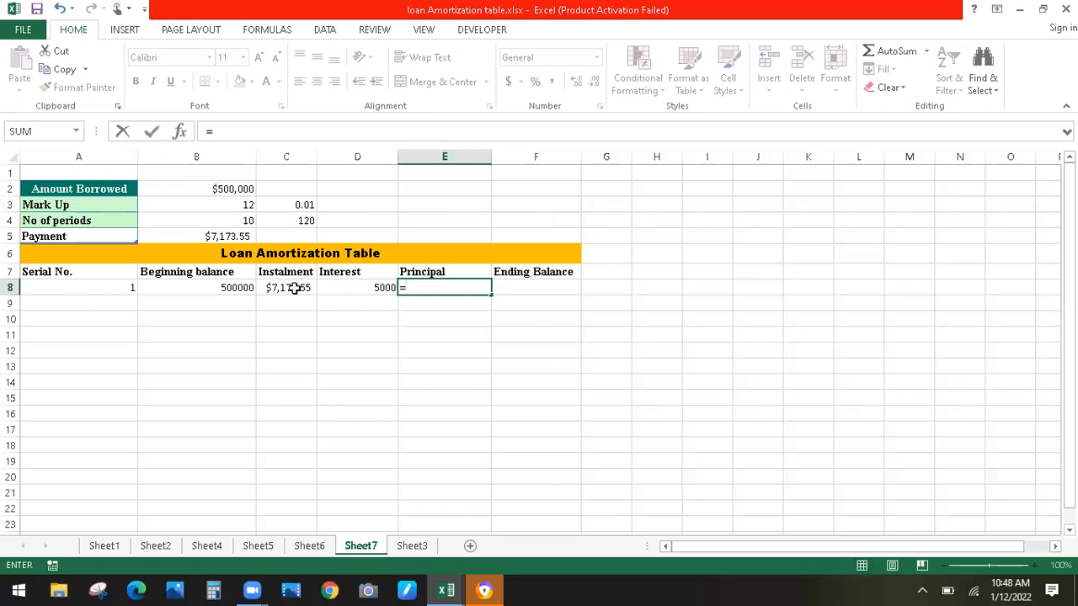
pyautogui.click(294, 287)
pyautogui.write('-')
pyautogui.click(356, 289)
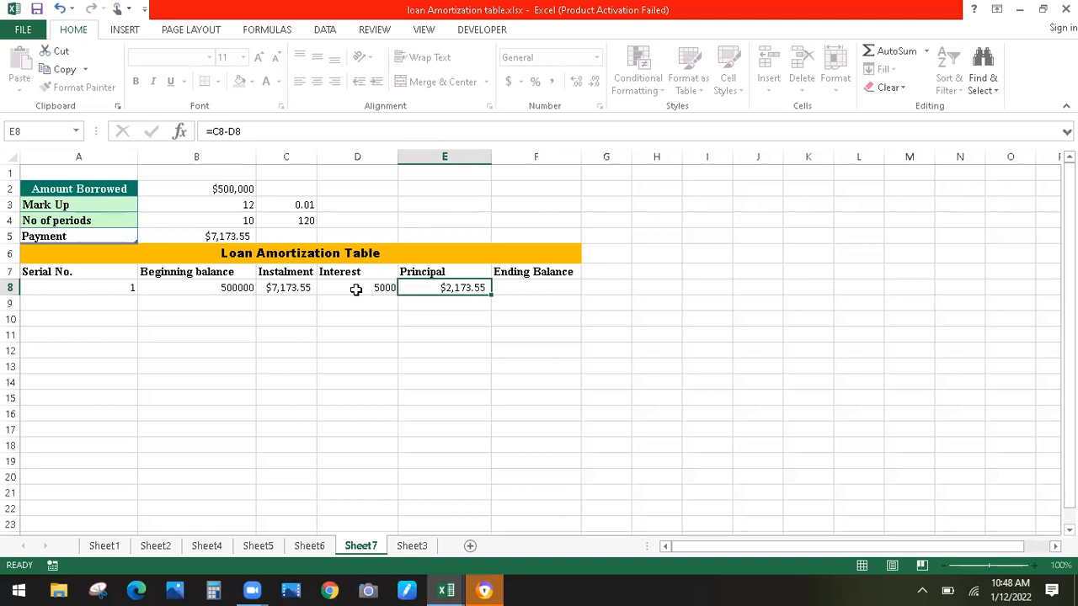
pyautogui.press('Return')
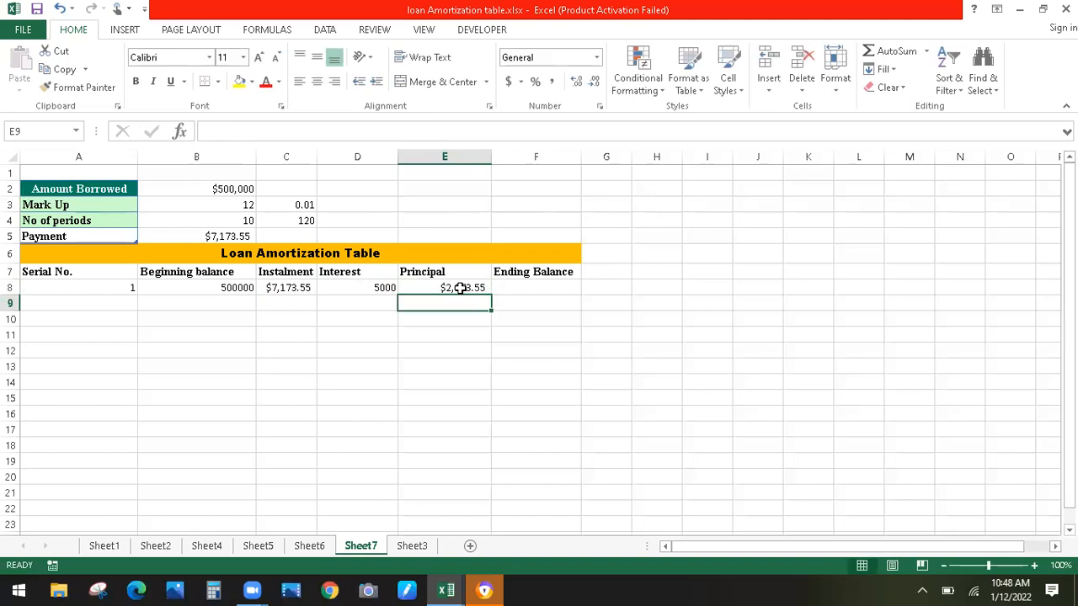
# Enter the ending balance formula =B8-E8 in F8, giving $497,826.45
pyautogui.click(504, 288)
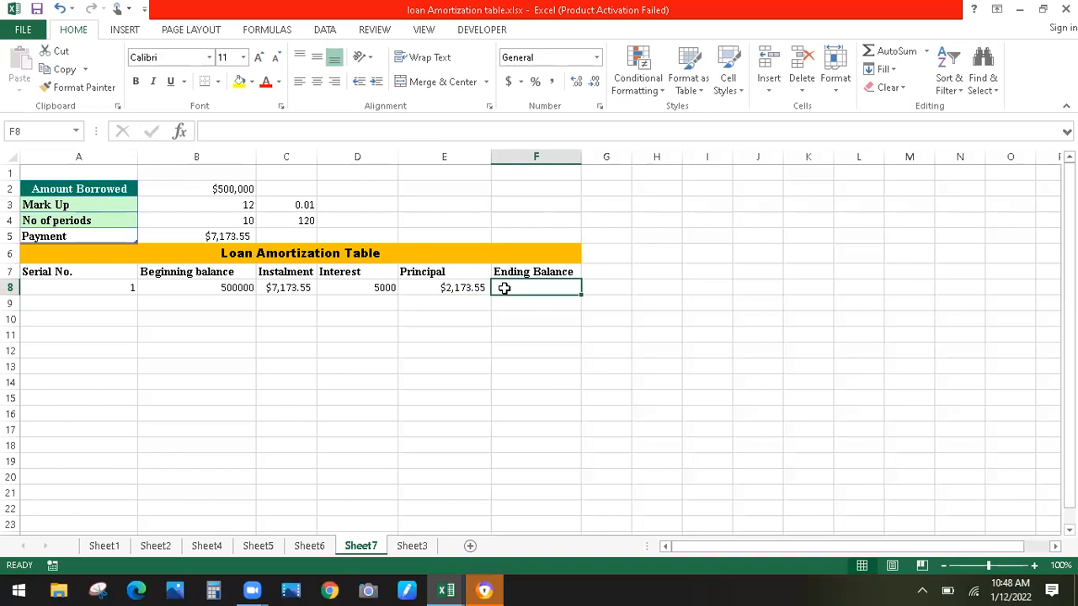
pyautogui.write('=')
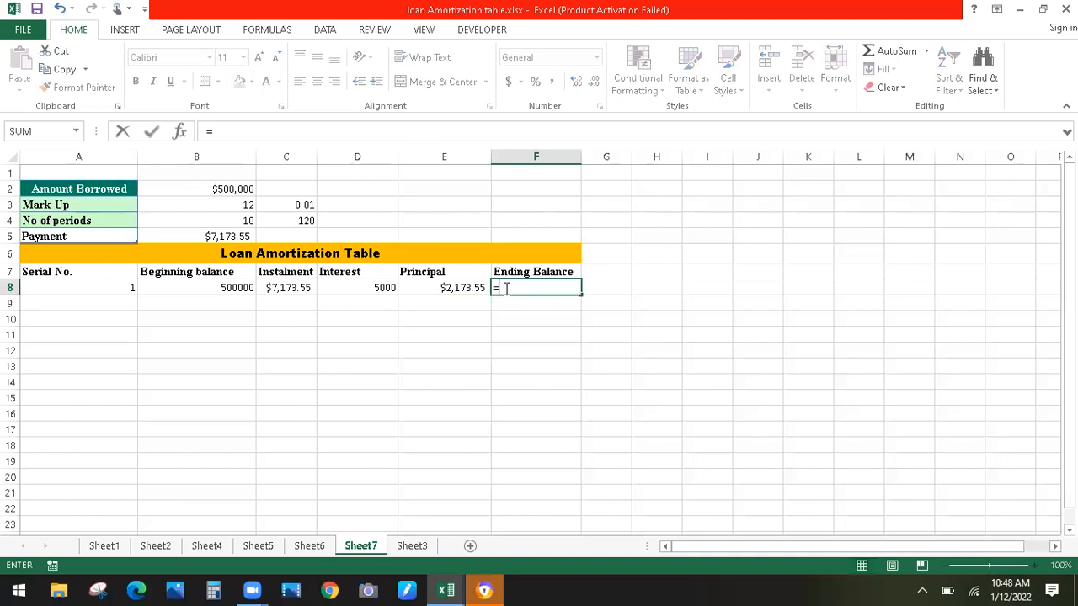
pyautogui.click(236, 288)
pyautogui.write('-')
pyautogui.click(455, 288)
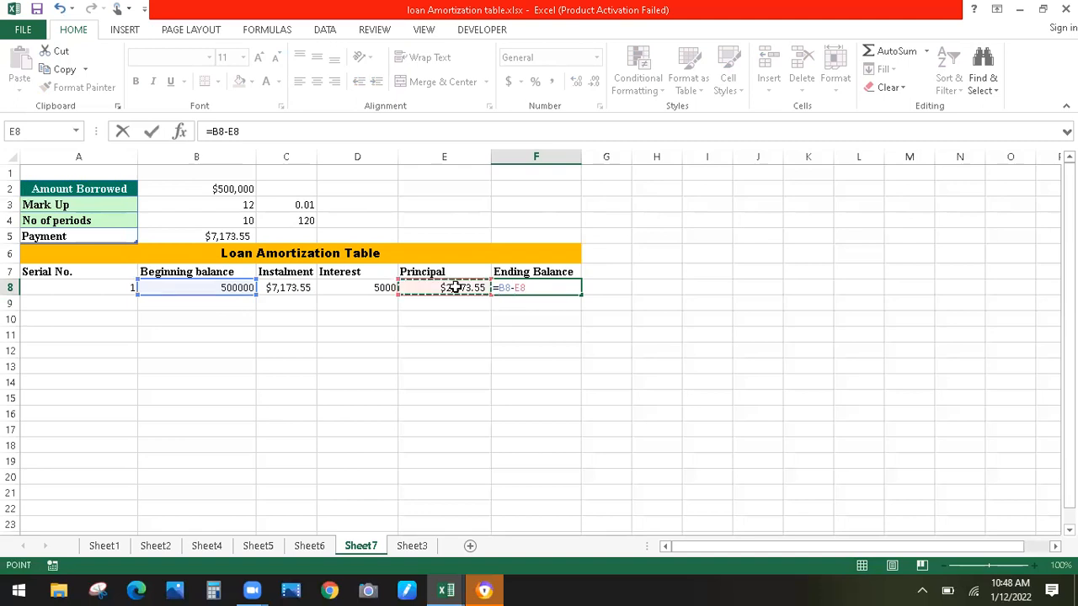
pyautogui.press('Return')
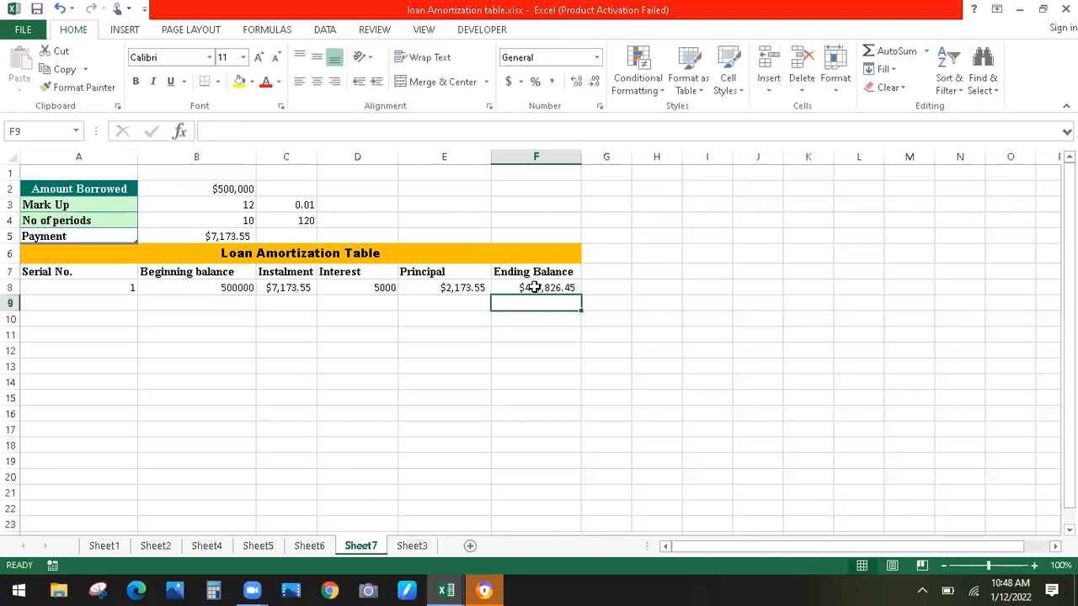
# Enter serial 2 in A9 and carry the first ending balance with =F8 in B9
pyautogui.click(116, 304)
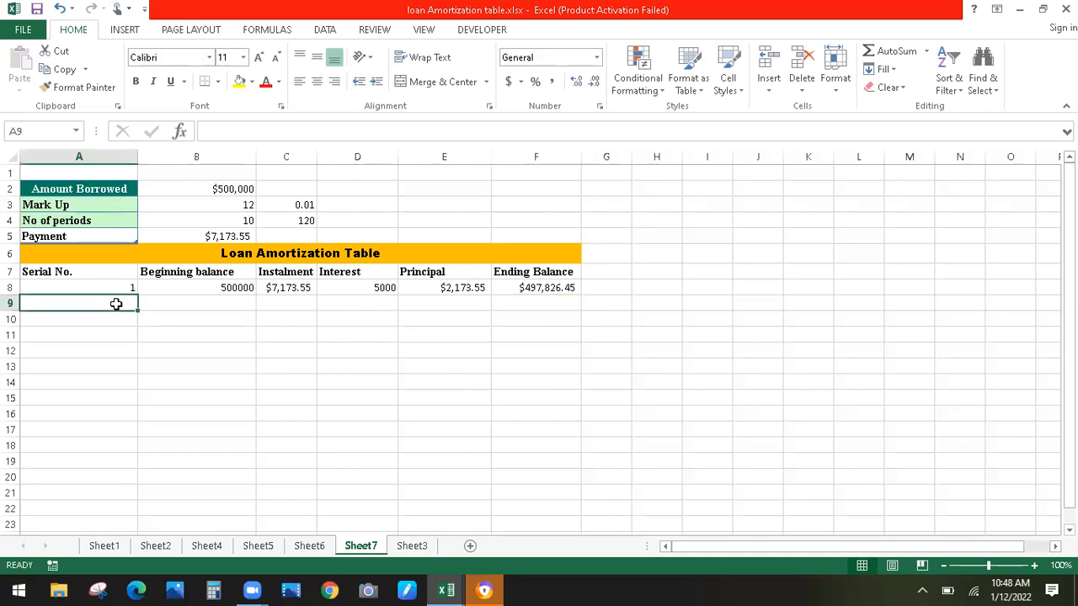
pyautogui.write('2')
pyautogui.press('Tab')
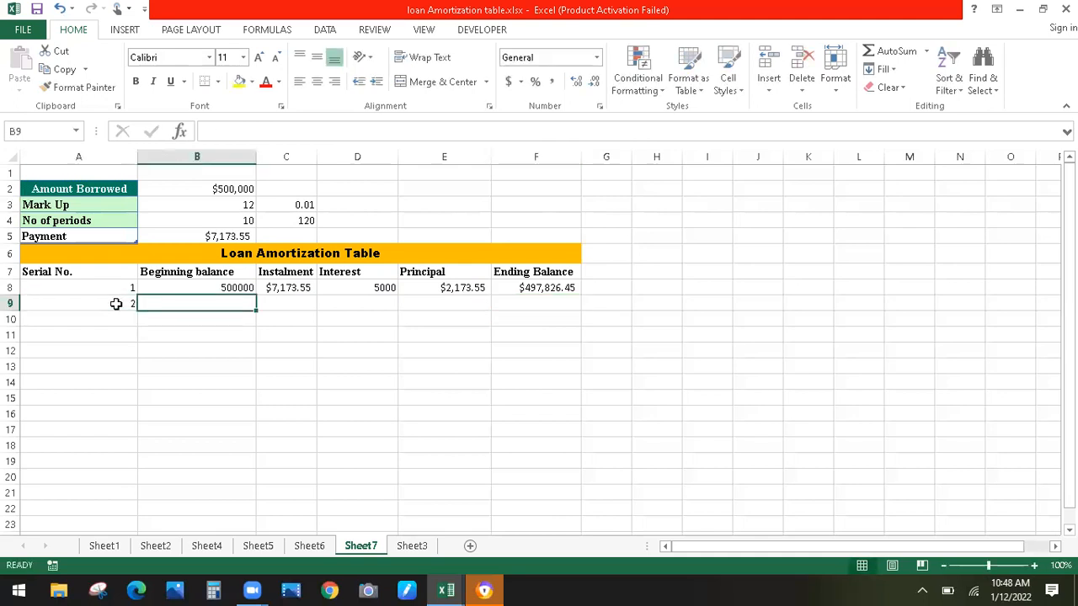
pyautogui.write('=')
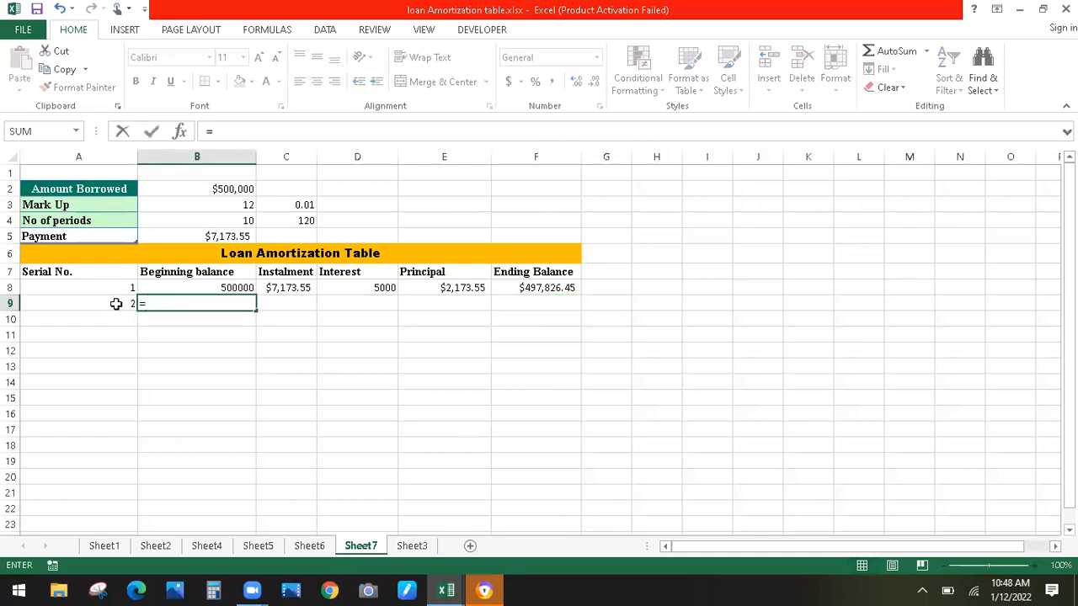
pyautogui.click(516, 290)
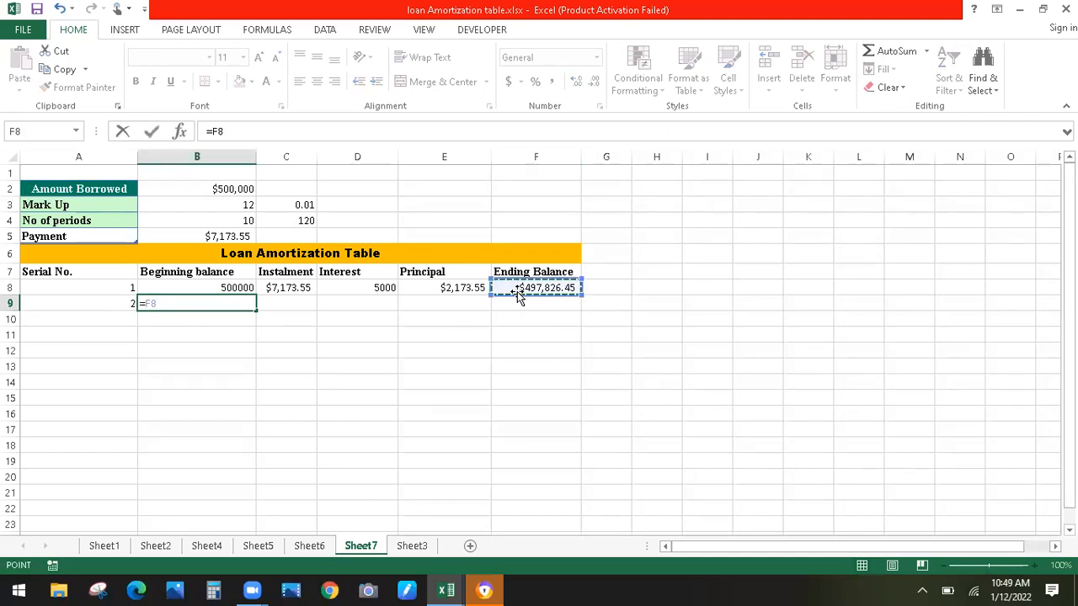
pyautogui.press('Return')
# Enter the absolute instalment reference =$B$5 in C9, showing $7,173.55
pyautogui.click(275, 300)
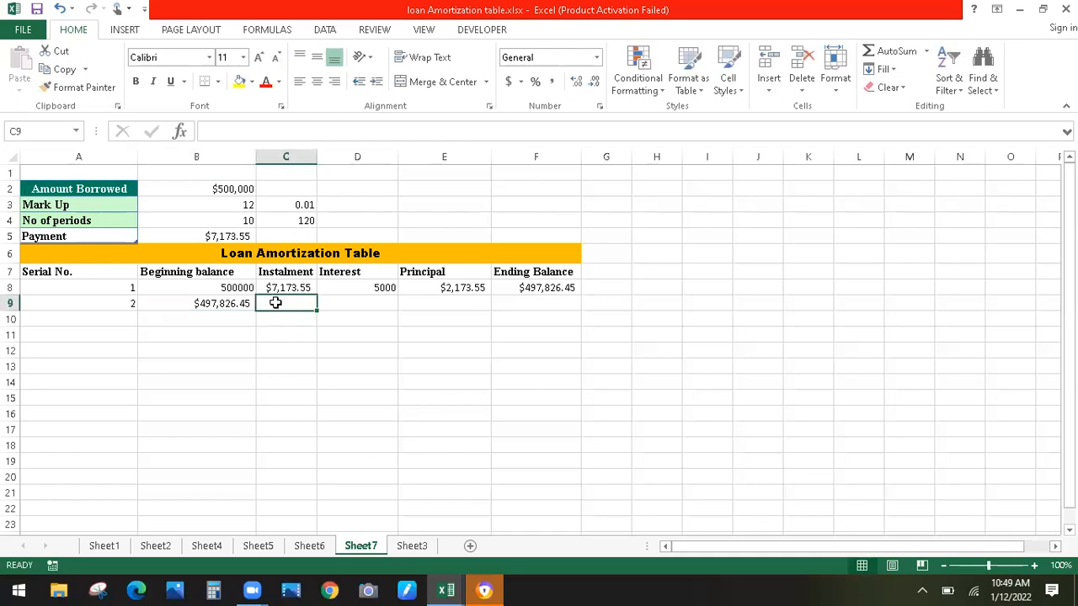
pyautogui.write('=')
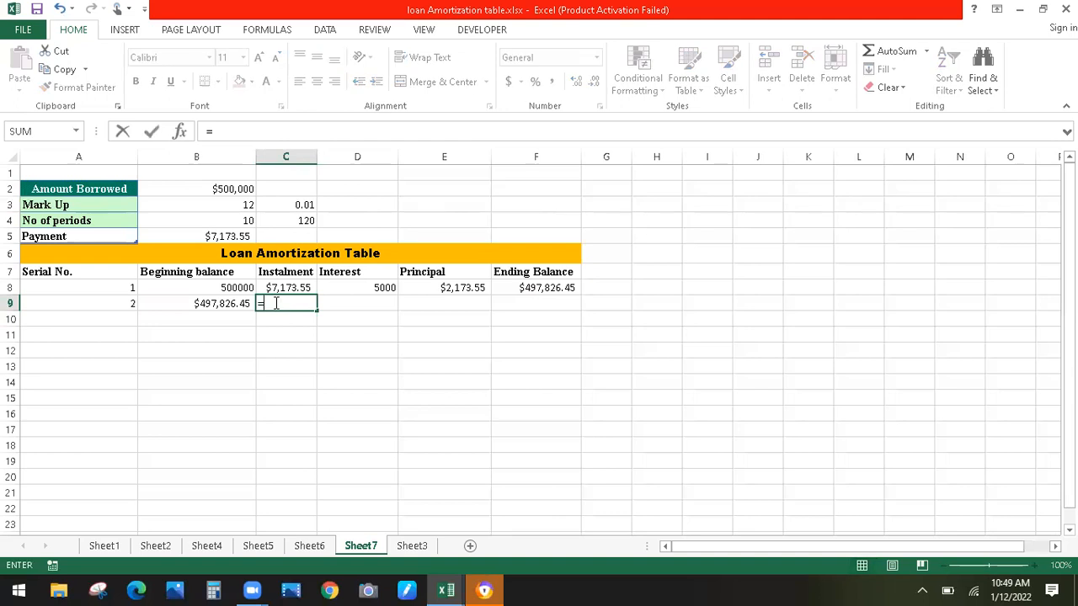
pyautogui.click(227, 237)
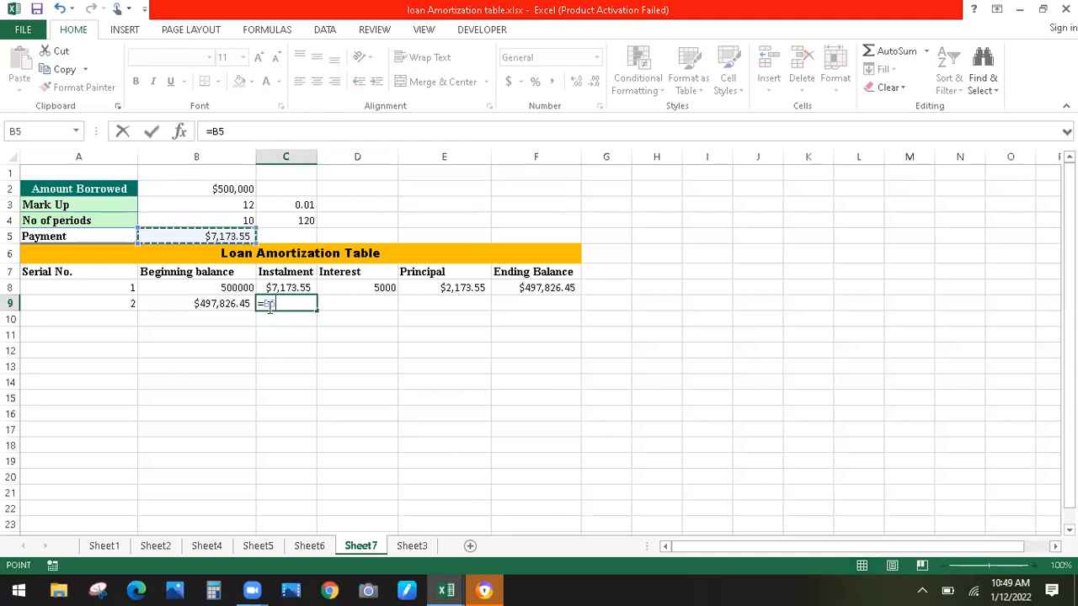
pyautogui.press('F2')
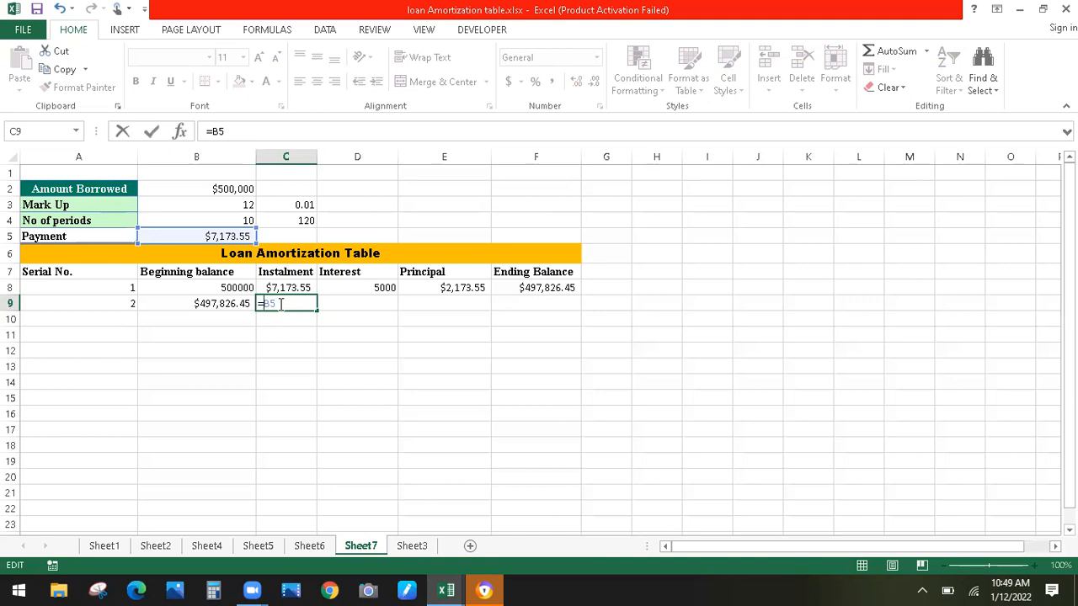
pyautogui.write('$')
pyautogui.press('Left')
pyautogui.write('$')
pyautogui.press('Return')
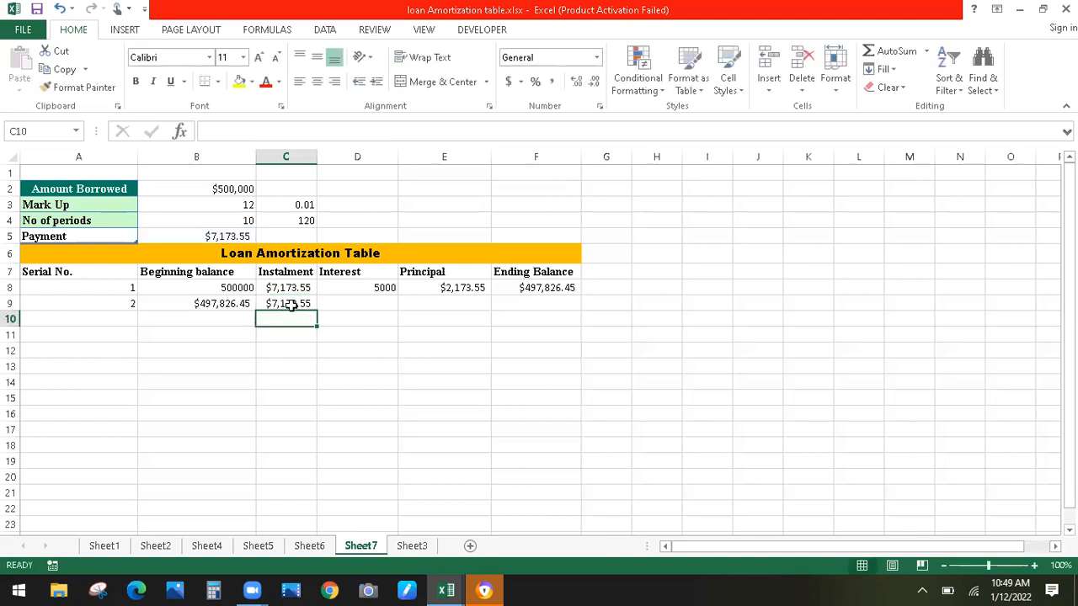
pyautogui.click(211, 236)
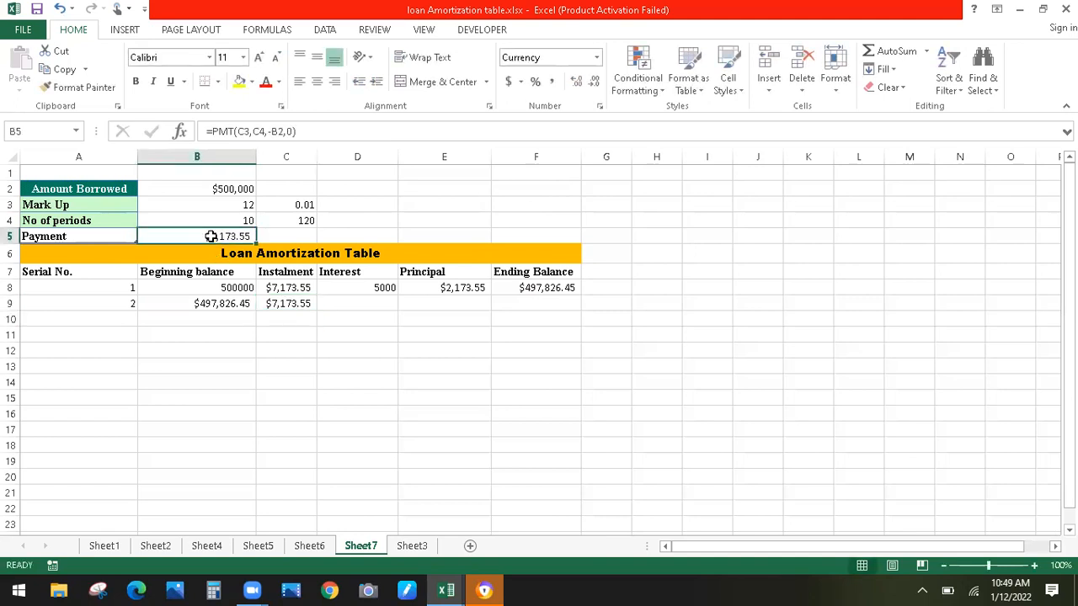
pyautogui.click(276, 306)
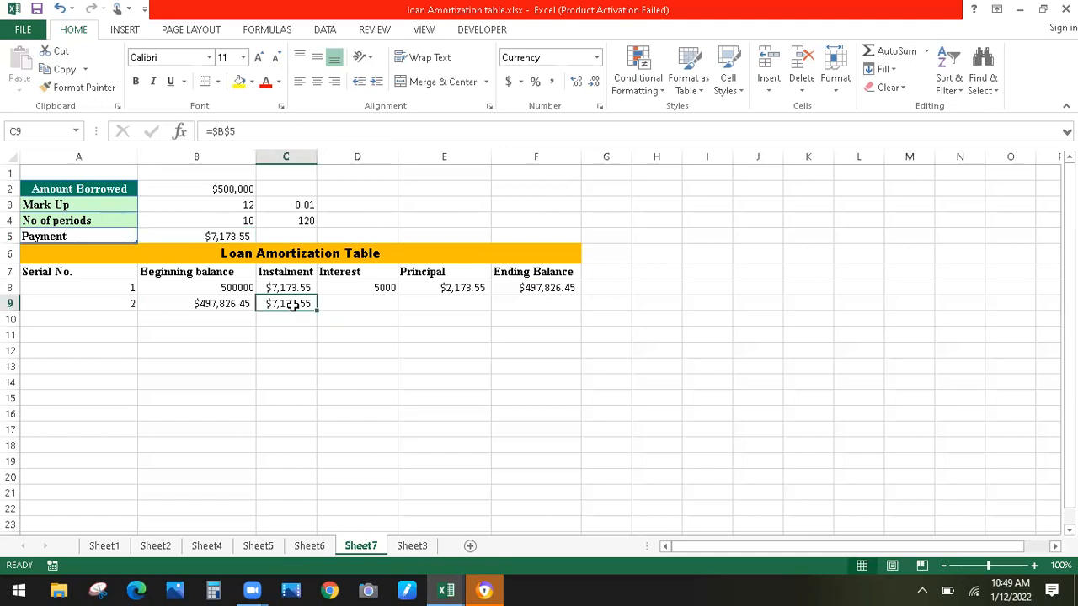
pyautogui.click(340, 302)
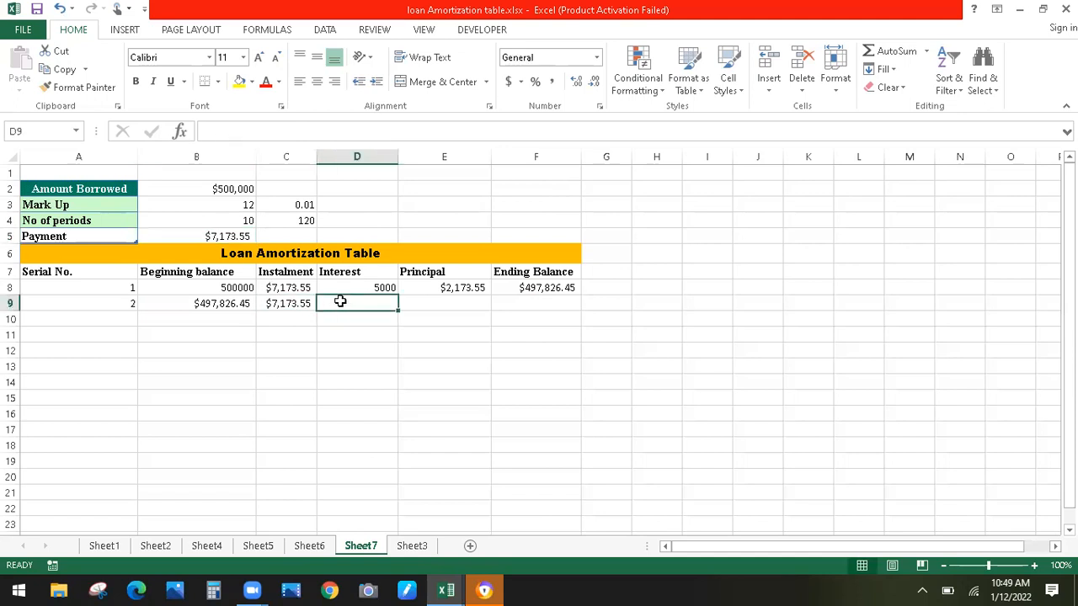
# Enter the second-period interest in D9 as B9 times the locked rate in C3, giving $4,978.26
pyautogui.write('=')
pyautogui.click(215, 304)
pyautogui.write('*')
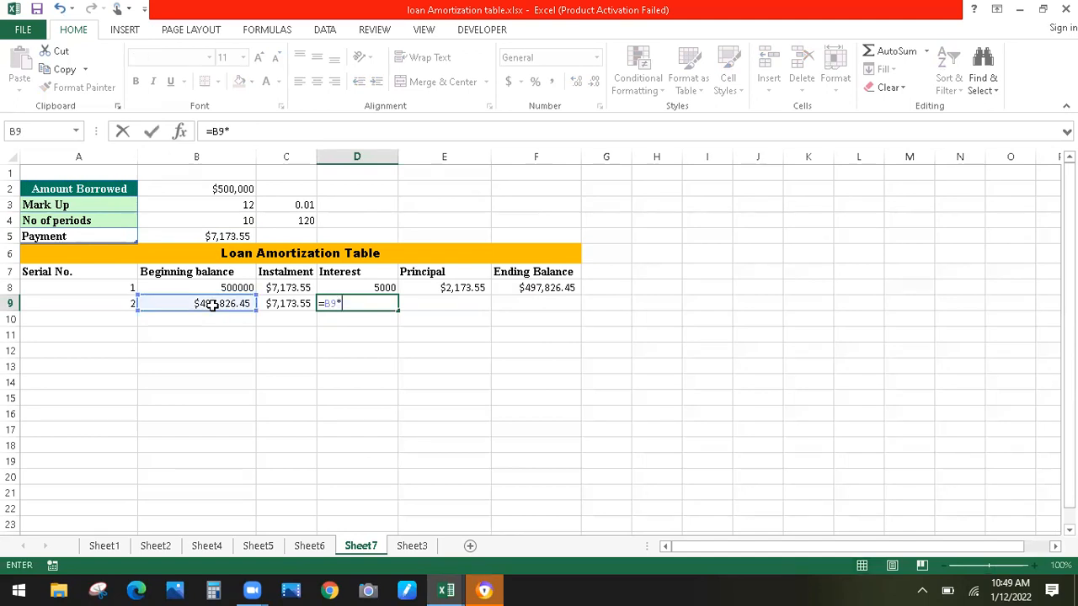
pyautogui.click(285, 209)
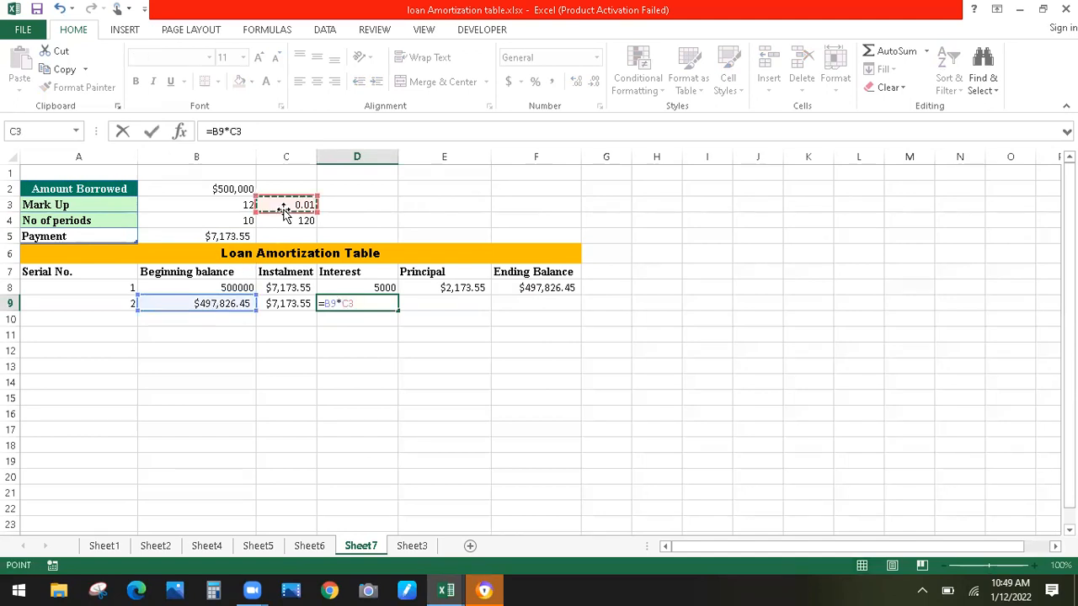
pyautogui.click(342, 304)
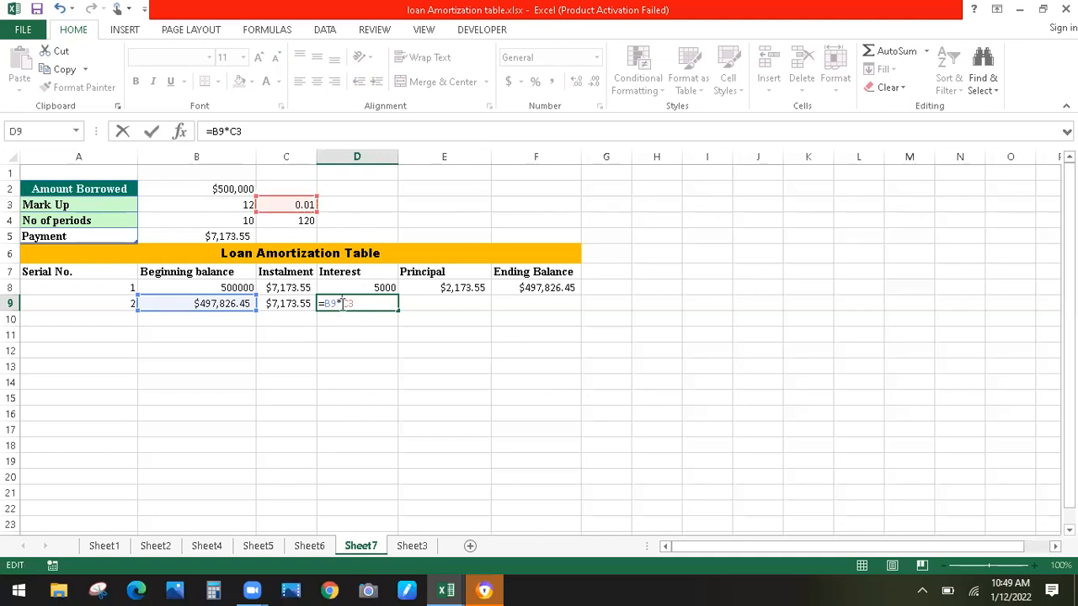
pyautogui.write('$C$')
pyautogui.press('Return')
pyautogui.doubleClick(362, 305)
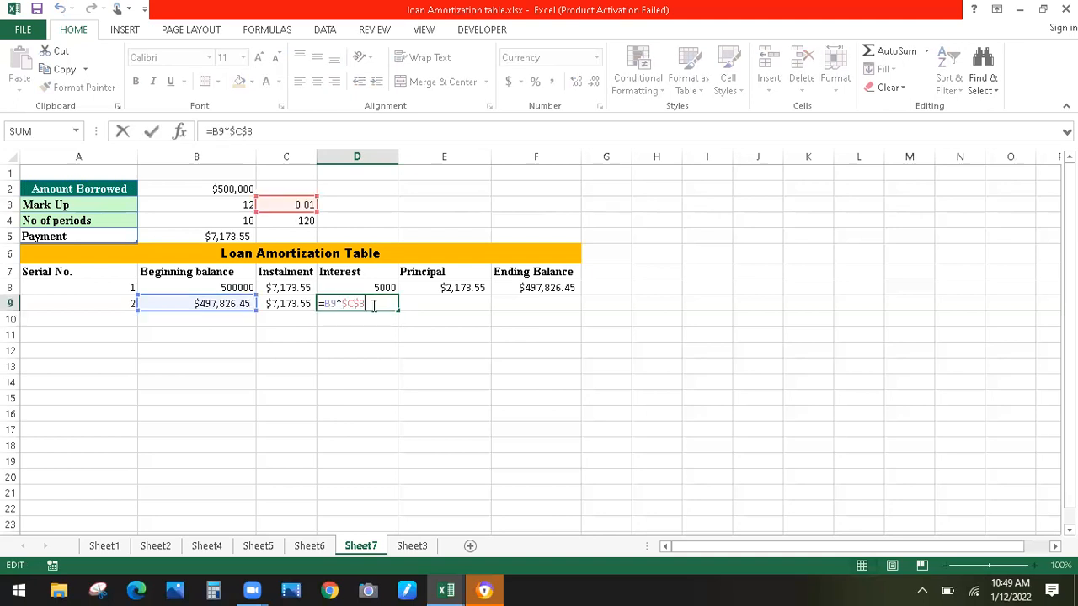
pyautogui.press('Return')
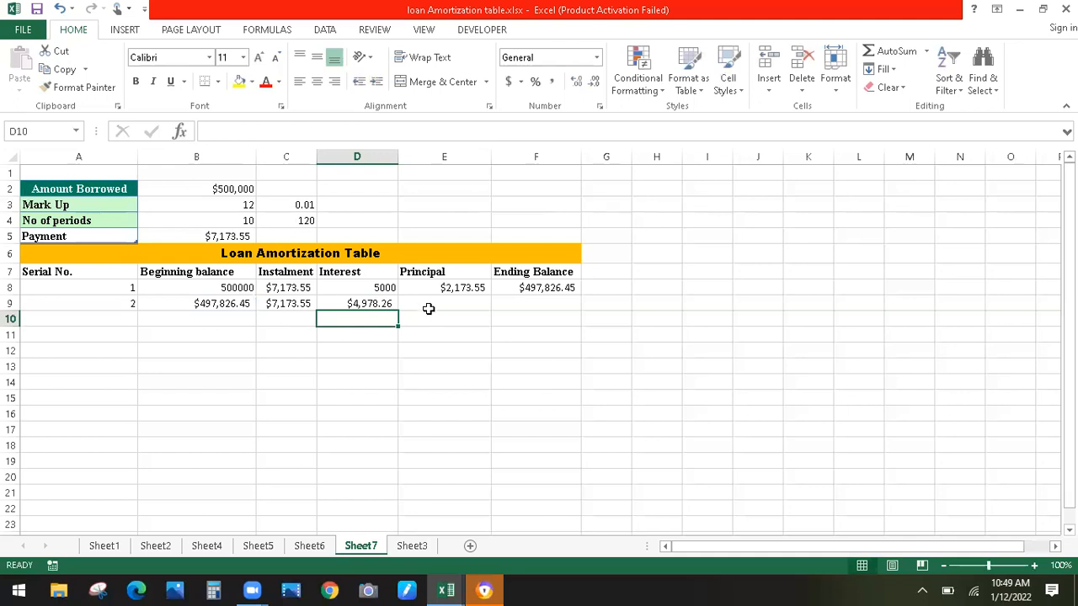
# Enter the principal formula =C9-D9 in E9, giving $2,195.28
pyautogui.click(429, 303)
pyautogui.write('=')
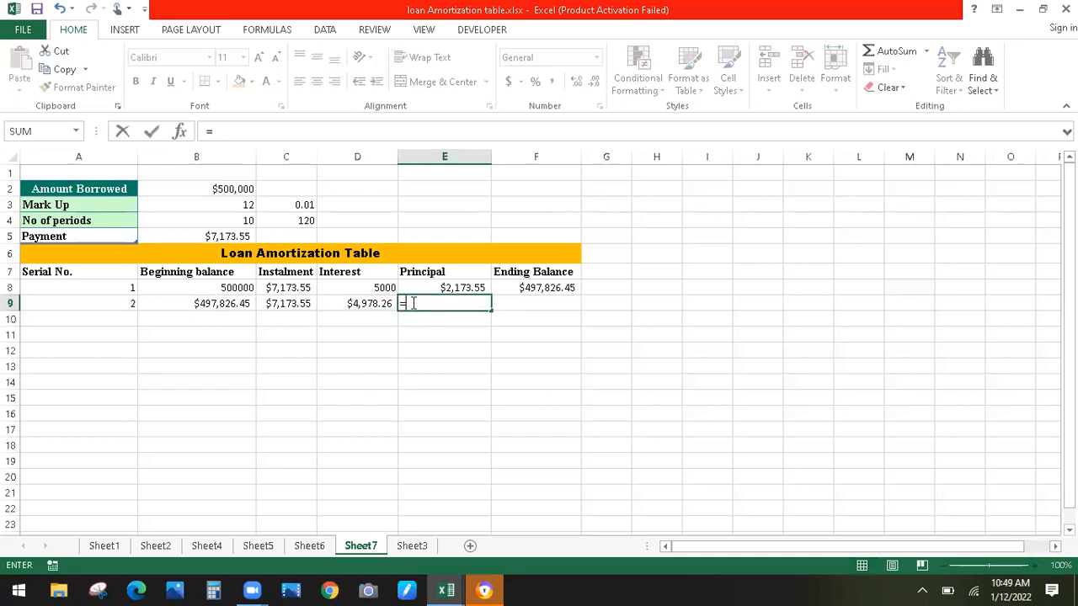
pyautogui.click(286, 306)
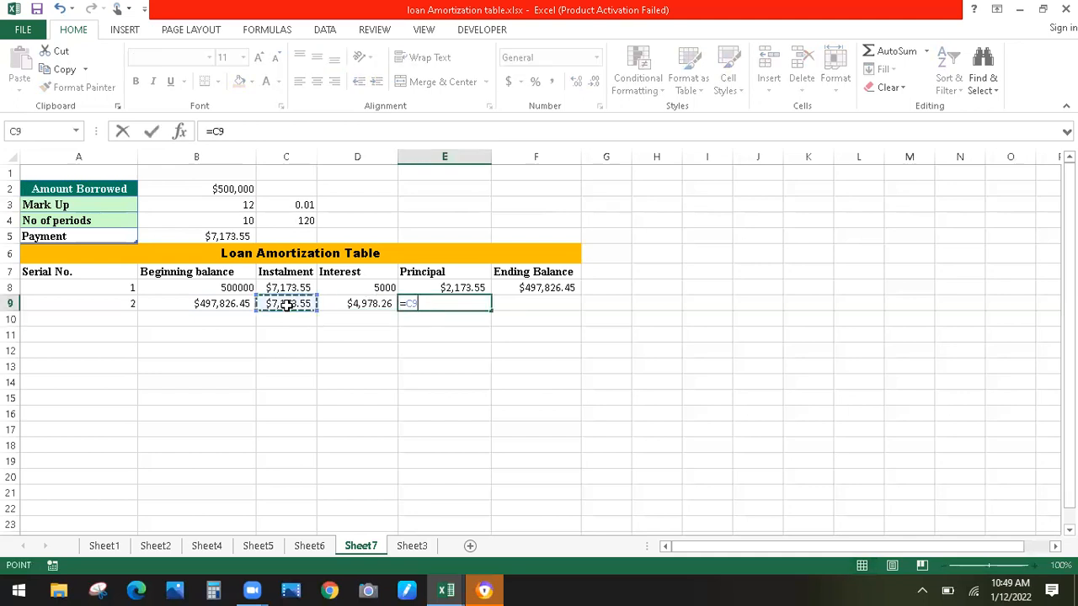
pyautogui.write('-')
pyautogui.click(347, 305)
pyautogui.press('Return')
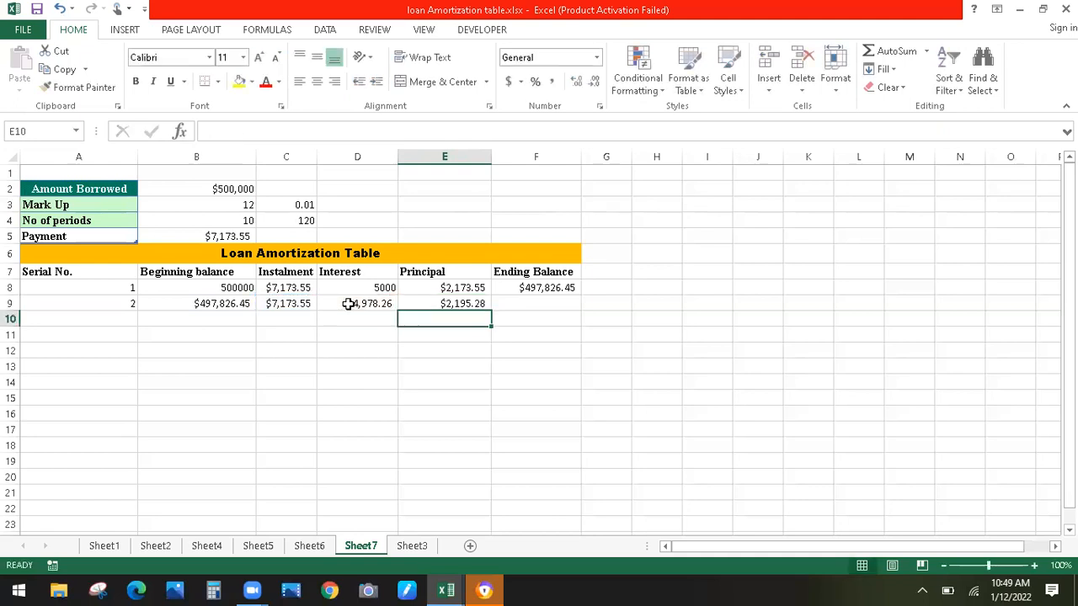
# Enter the ending balance formula =B9-E9 in F9, giving $495,631.17
pyautogui.click(518, 302)
pyautogui.write('=')
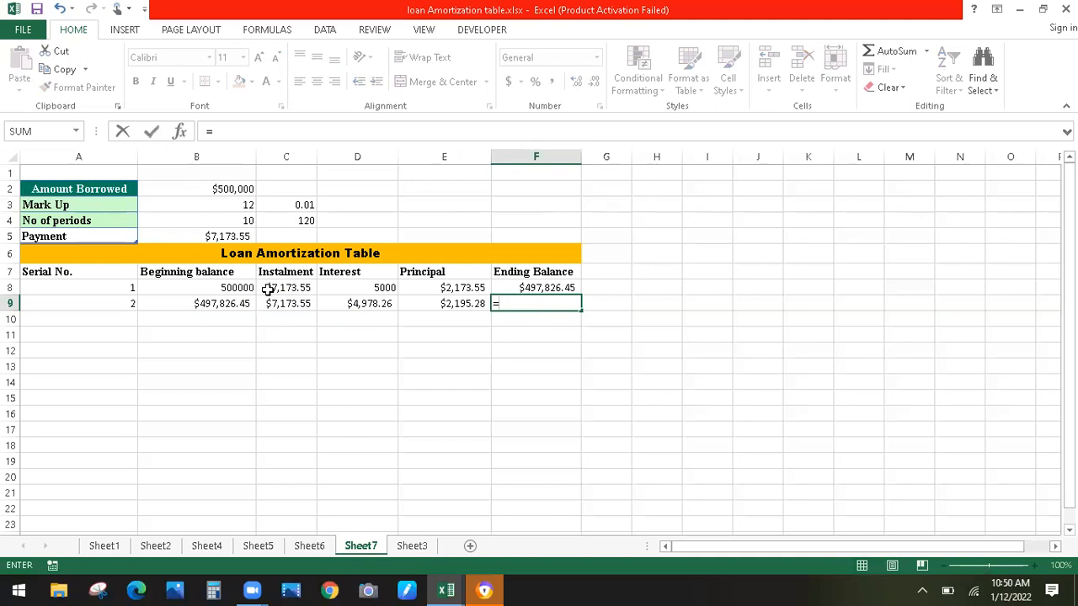
pyautogui.click(229, 306)
pyautogui.write('-')
pyautogui.click(429, 305)
pyautogui.press('Return')
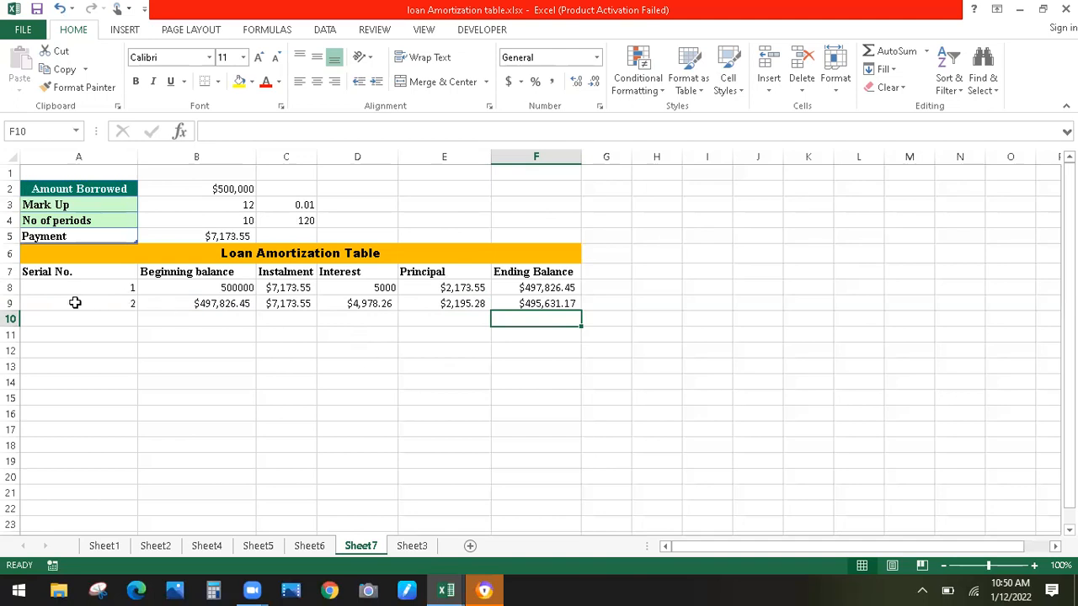
# Fill the row 9 formulas down to row 127 for period 120
pyautogui.moveTo(72, 303); pyautogui.dragTo(592, 540)
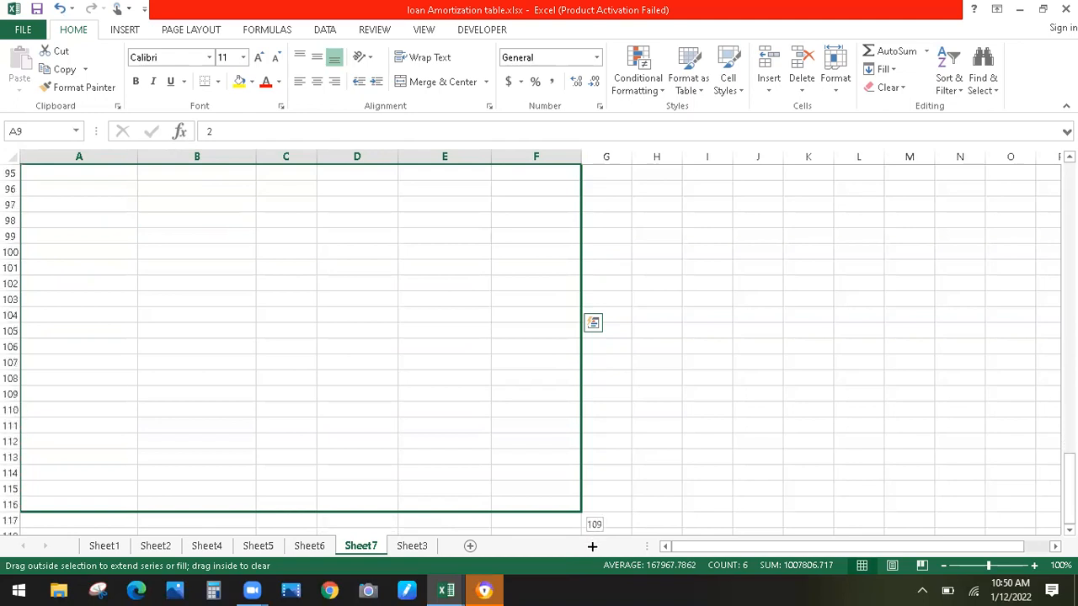
pyautogui.moveTo(592, 546); pyautogui.dragTo(589, 516)
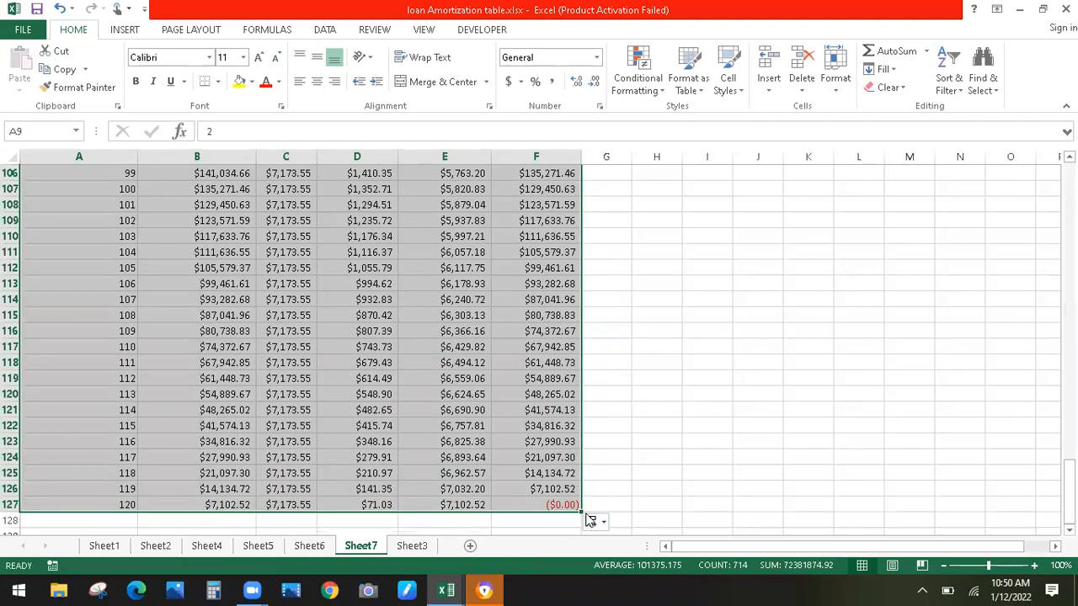
pyautogui.click(556, 507)
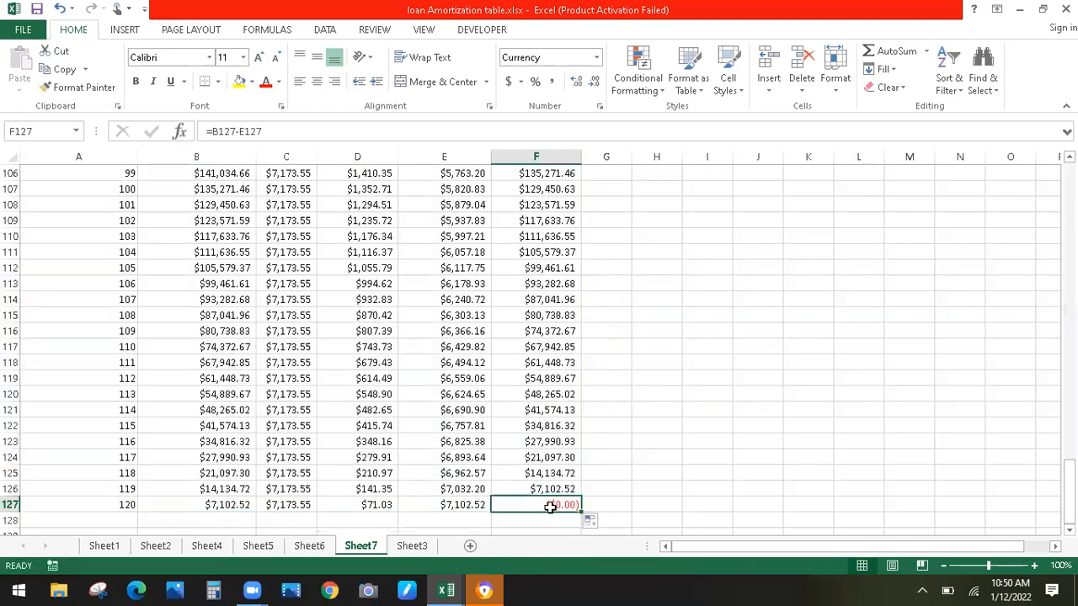
# Format the final ending balance in F127 as Currency, showing $0.00
pyautogui.click(596, 57)
pyautogui.click(574, 150)
pyautogui.click(646, 377)
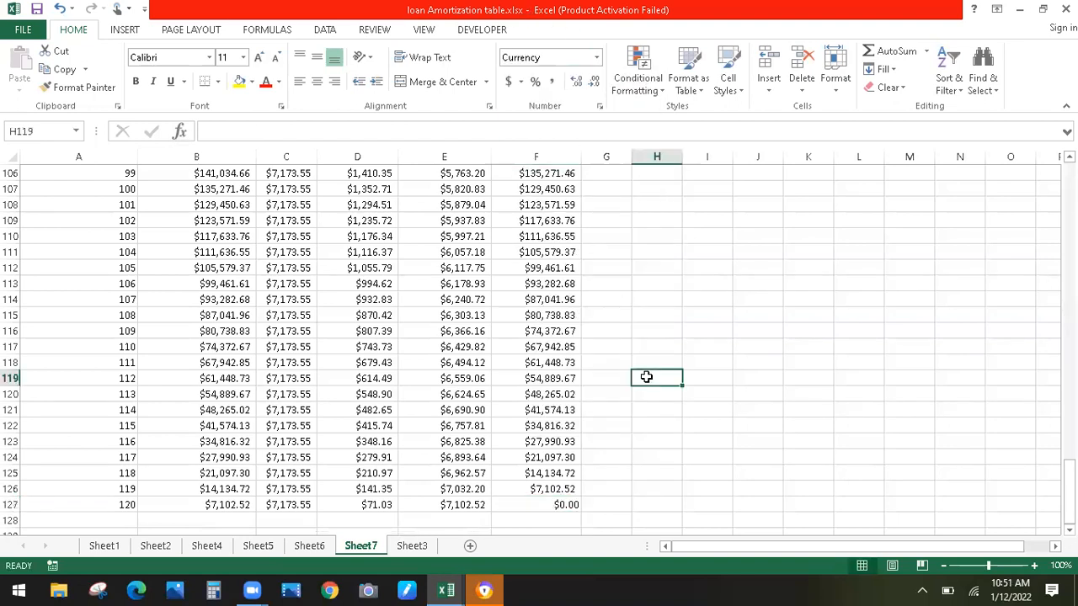
pyautogui.moveTo(1070, 485); pyautogui.dragTo(1070, 485)
pyautogui.click(461, 519)
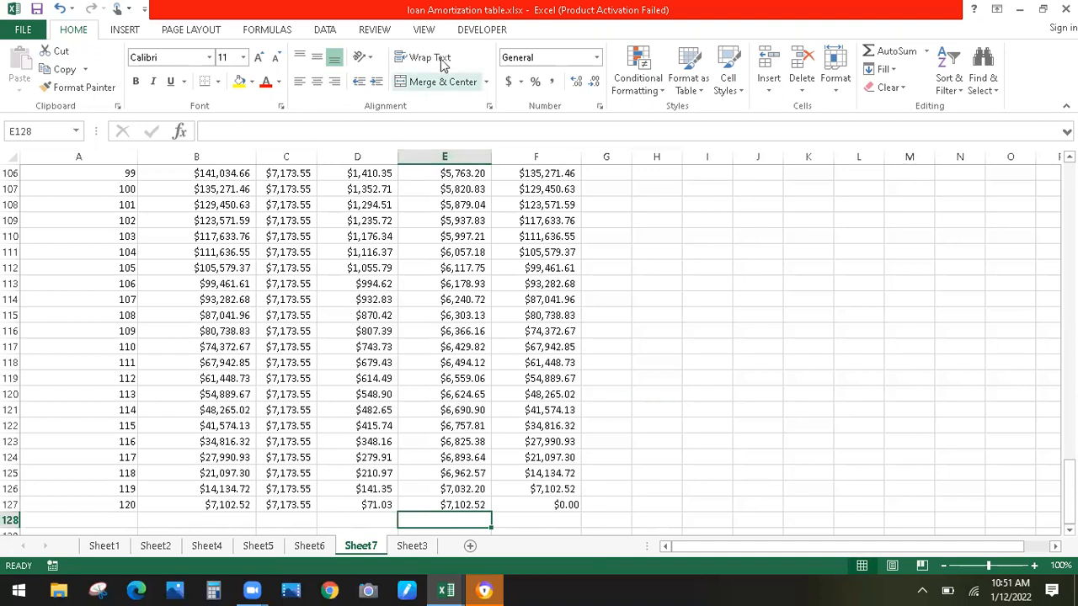
# Total the Principal column in E128 with =SUM(E8:E127), giving $500,000.00
pyautogui.click(926, 52)
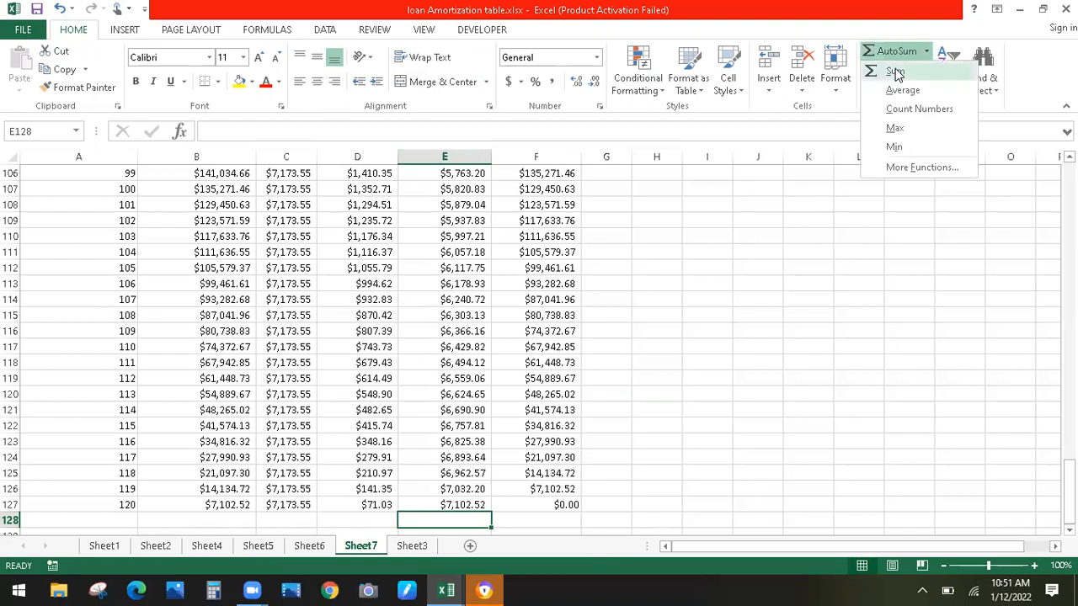
pyautogui.click(897, 73)
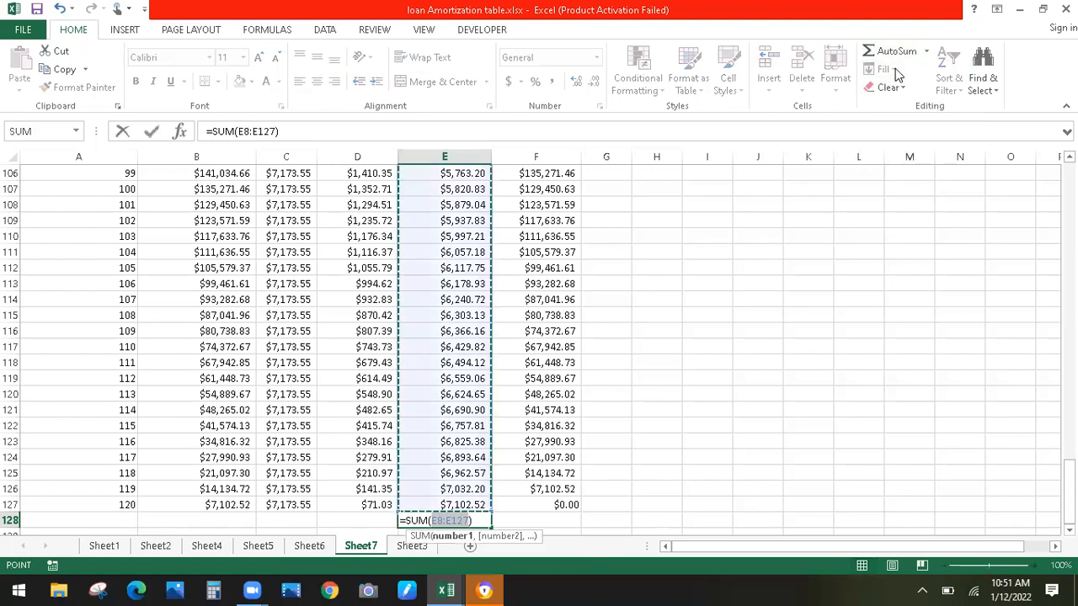
pyautogui.press('Return')
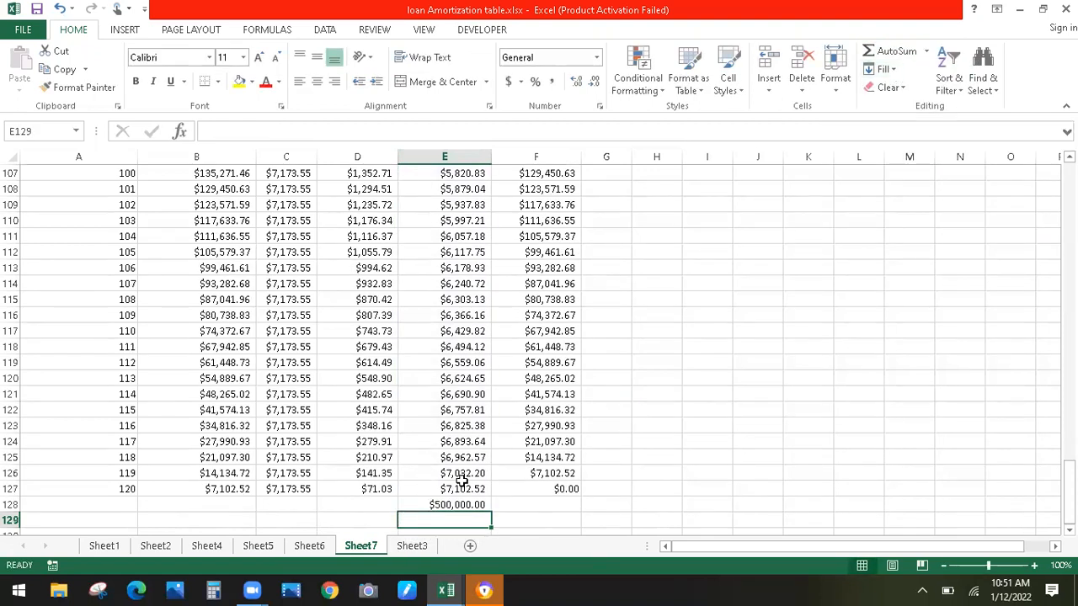
pyautogui.click(449, 505)
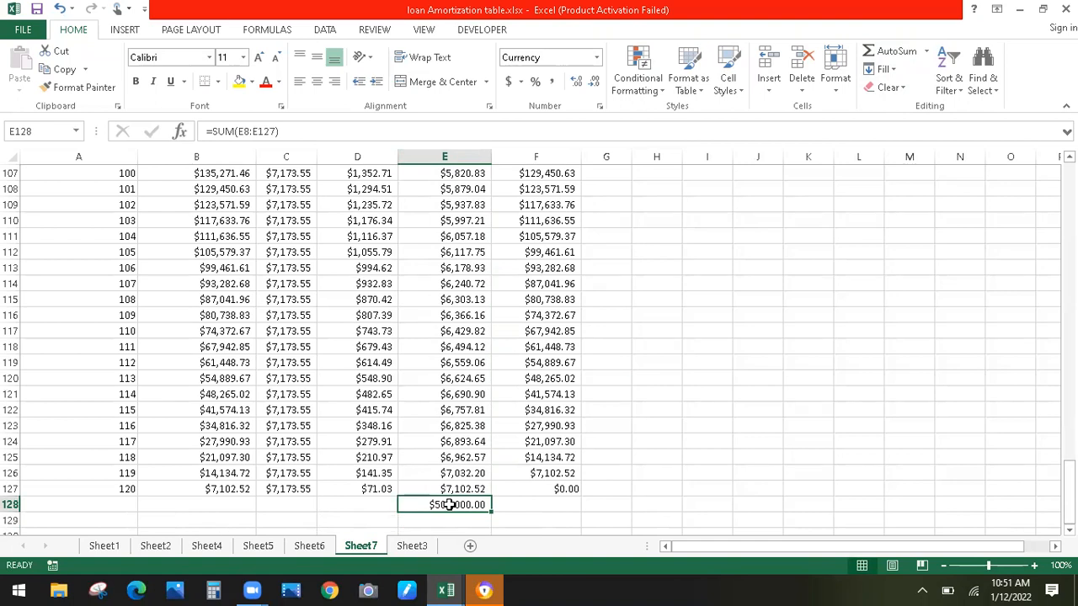
# Total the Interest column in D128 with AutoSum, giving $360,825.69
pyautogui.click(362, 506)
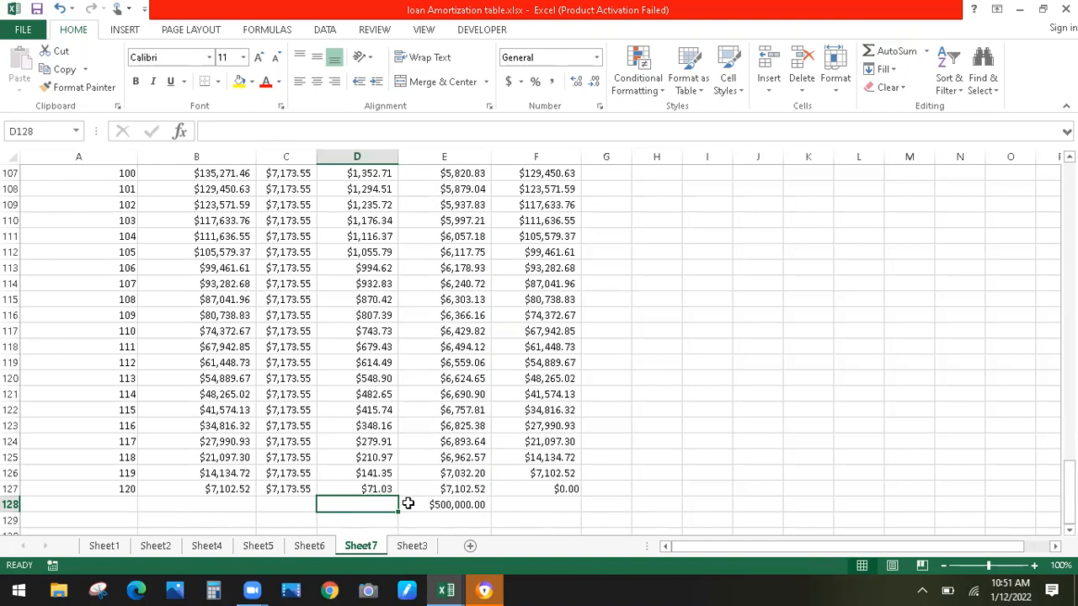
pyautogui.write('=')
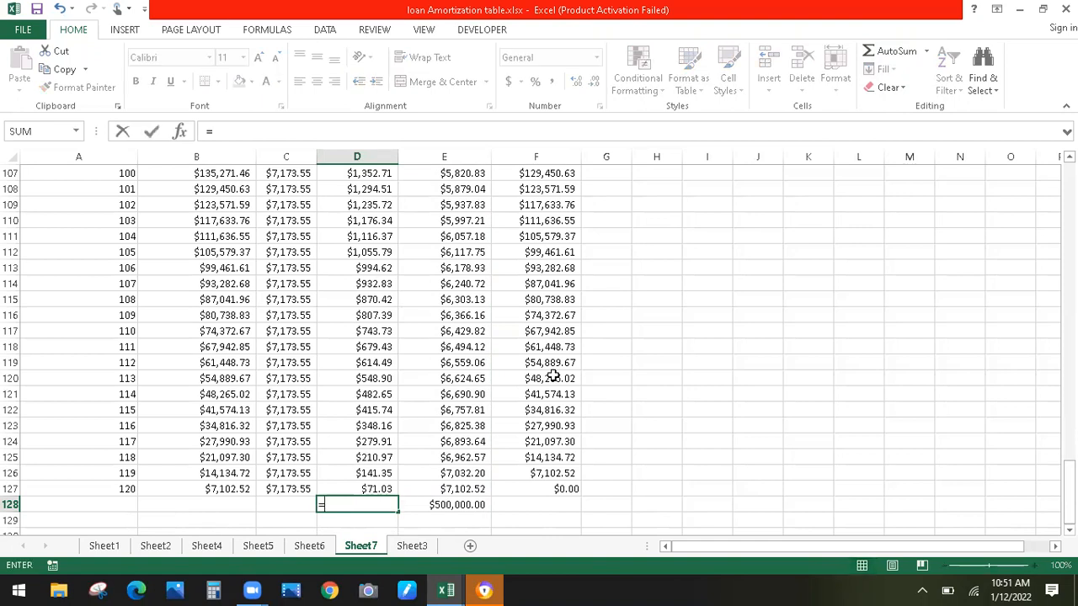
pyautogui.press('Escape')
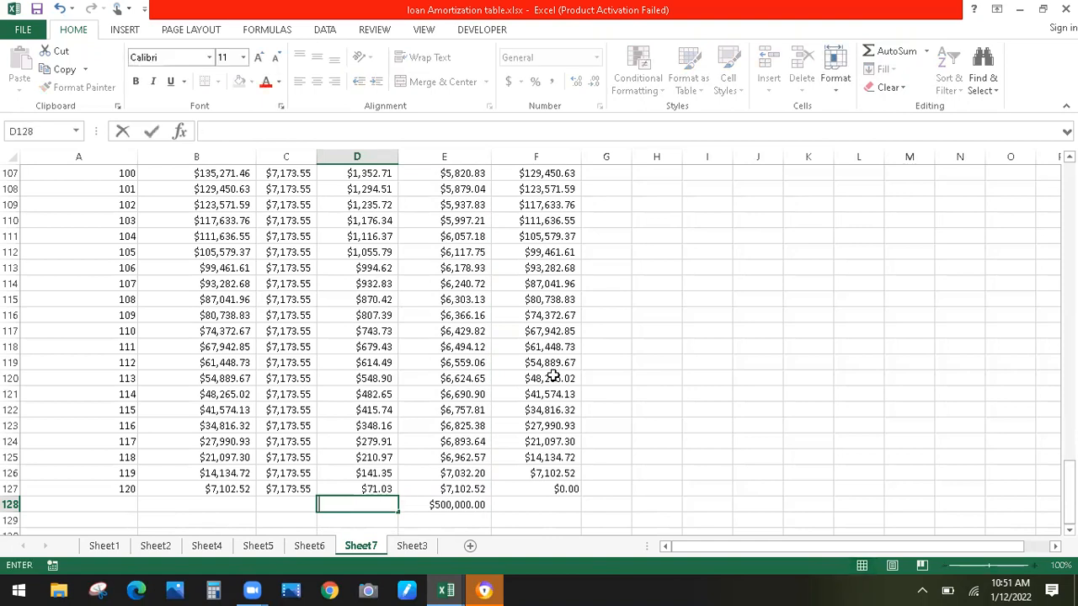
pyautogui.click(927, 53)
pyautogui.click(900, 72)
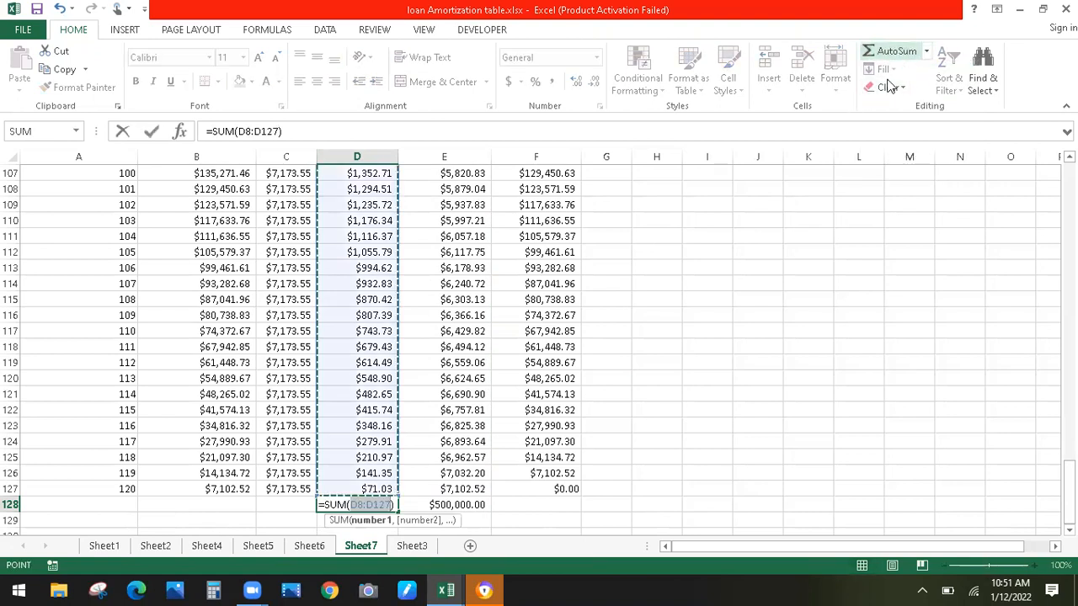
pyautogui.press('Return')
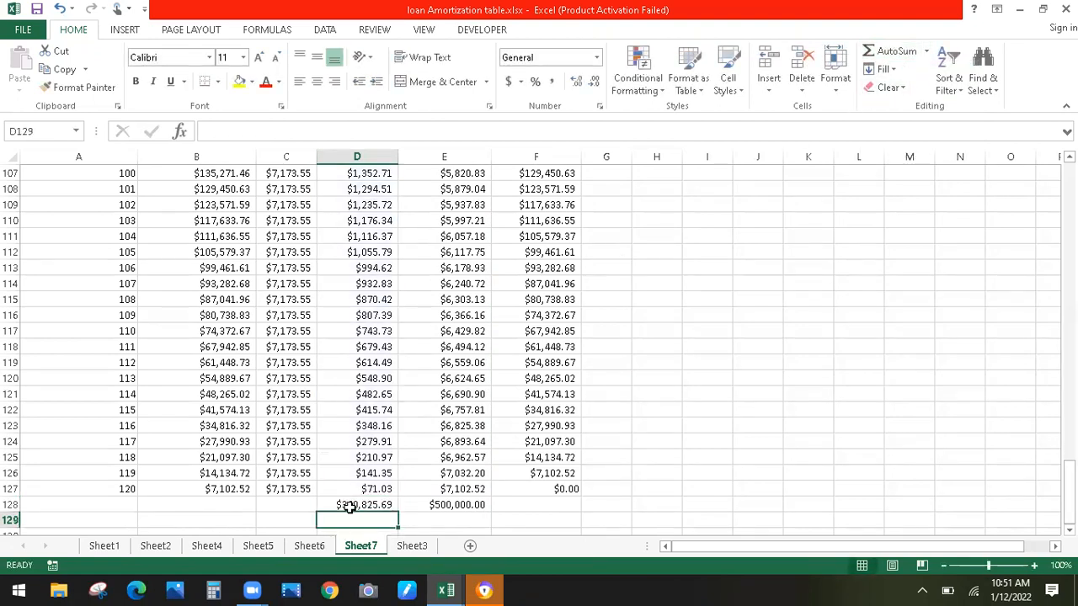
pyautogui.click(436, 506)
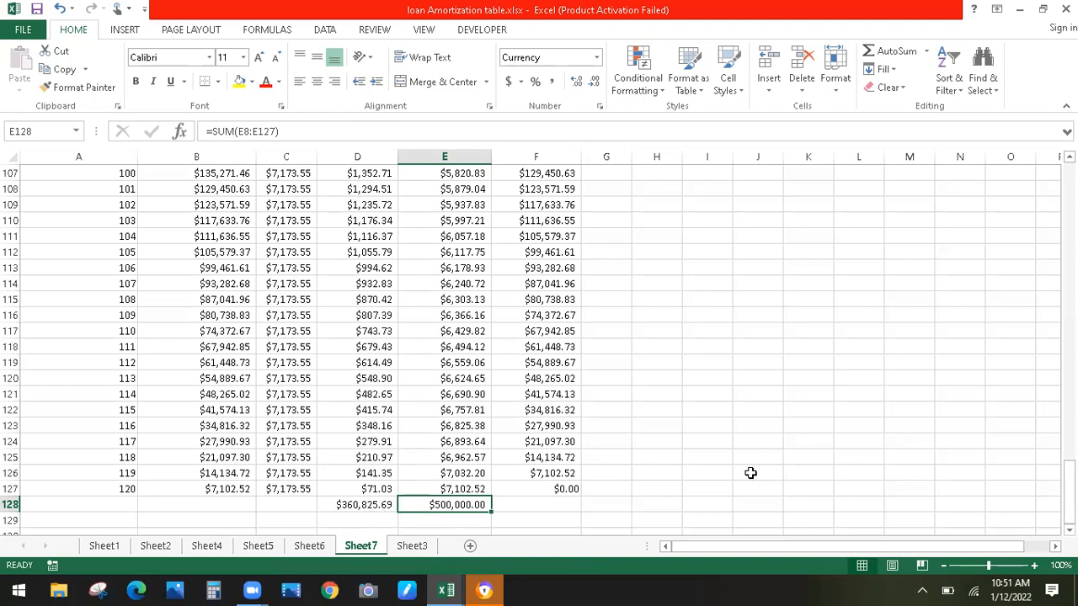
pyautogui.moveTo(1069, 491); pyautogui.dragTo(1042, 187)
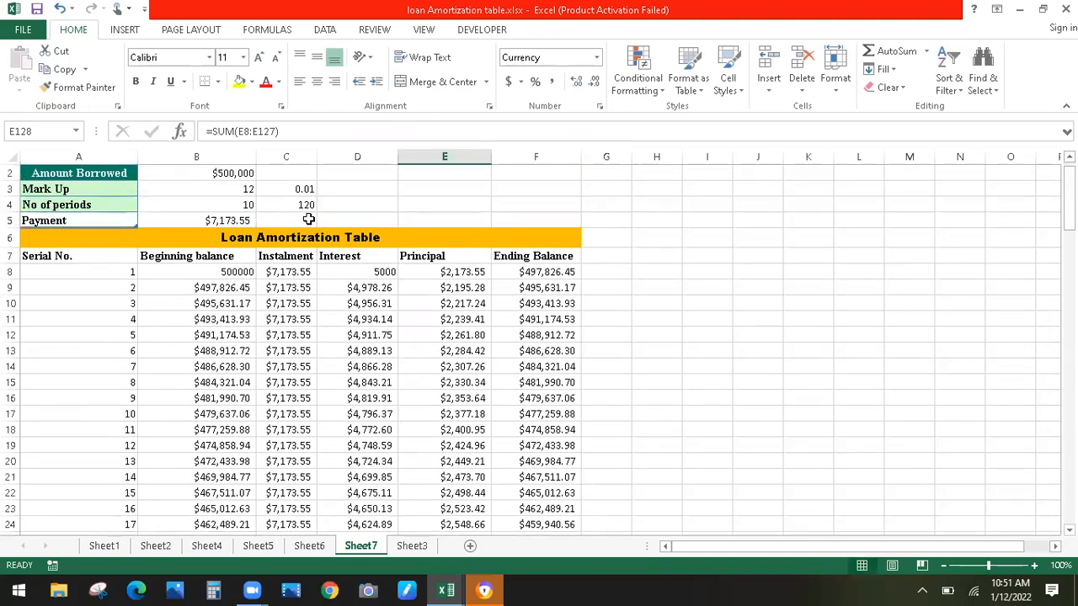
# Format A7:F127 as a blue banded table with headers
pyautogui.click(42, 257)
pyautogui.moveTo(96, 271); pyautogui.dragTo(518, 486)
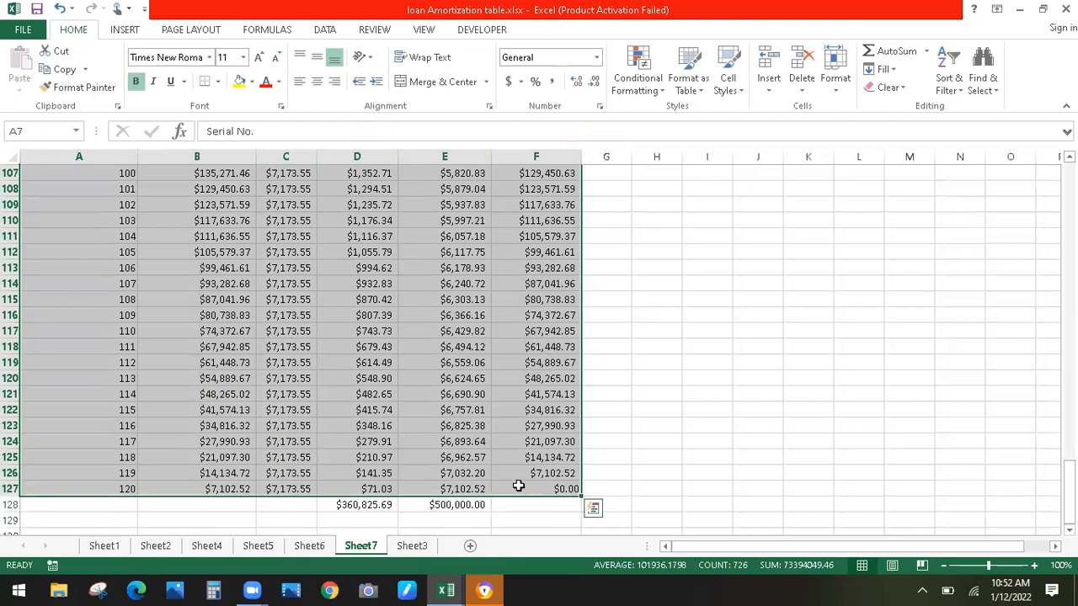
pyautogui.click(710, 91)
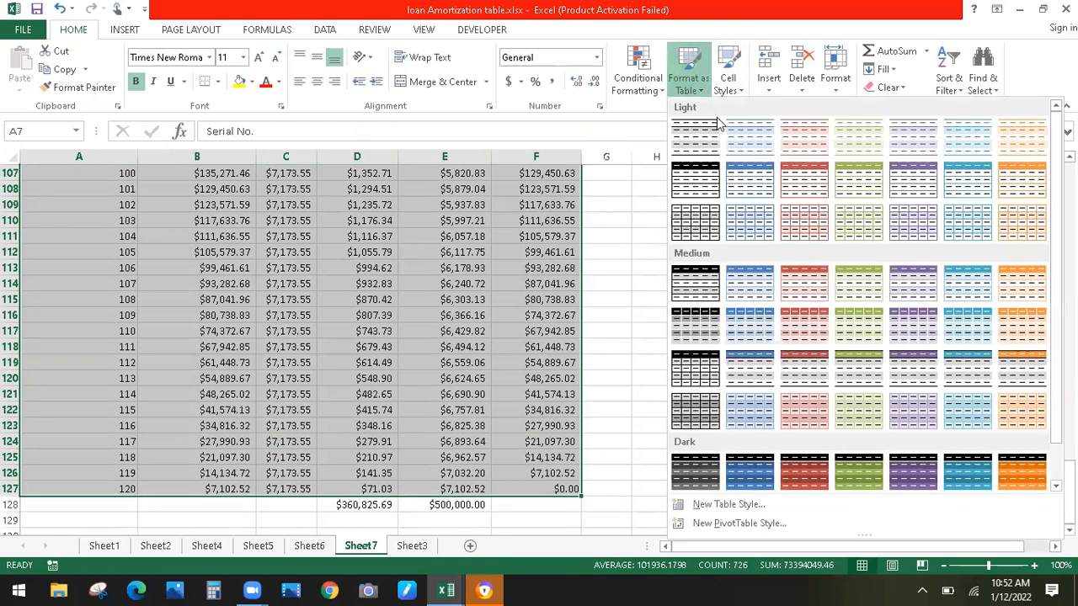
pyautogui.click(744, 172)
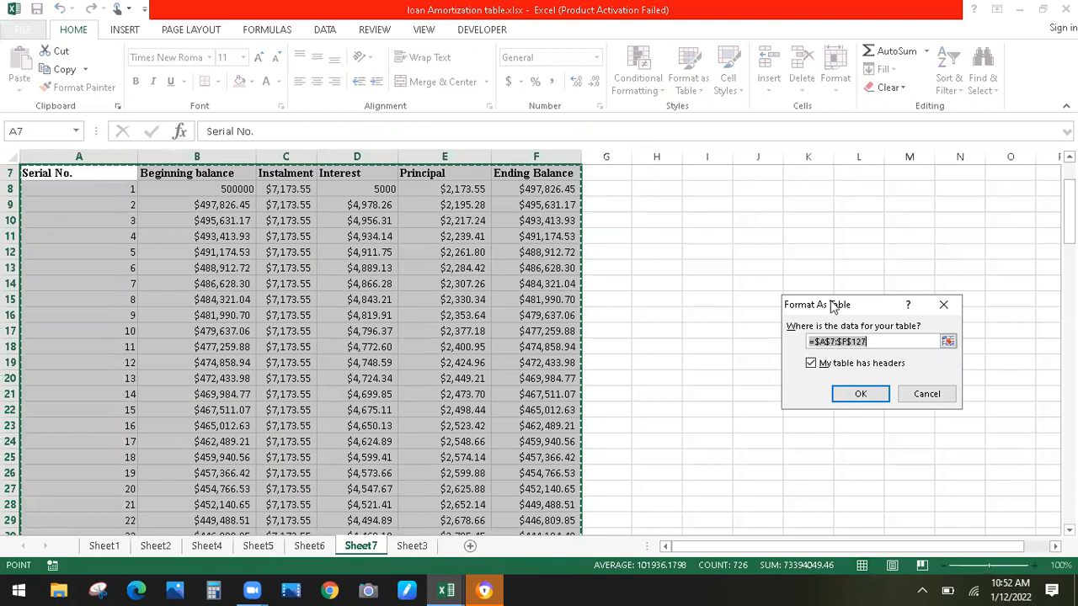
pyautogui.click(848, 392)
pyautogui.moveTo(1068, 229); pyautogui.dragTo(1068, 215)
pyautogui.click(822, 237)
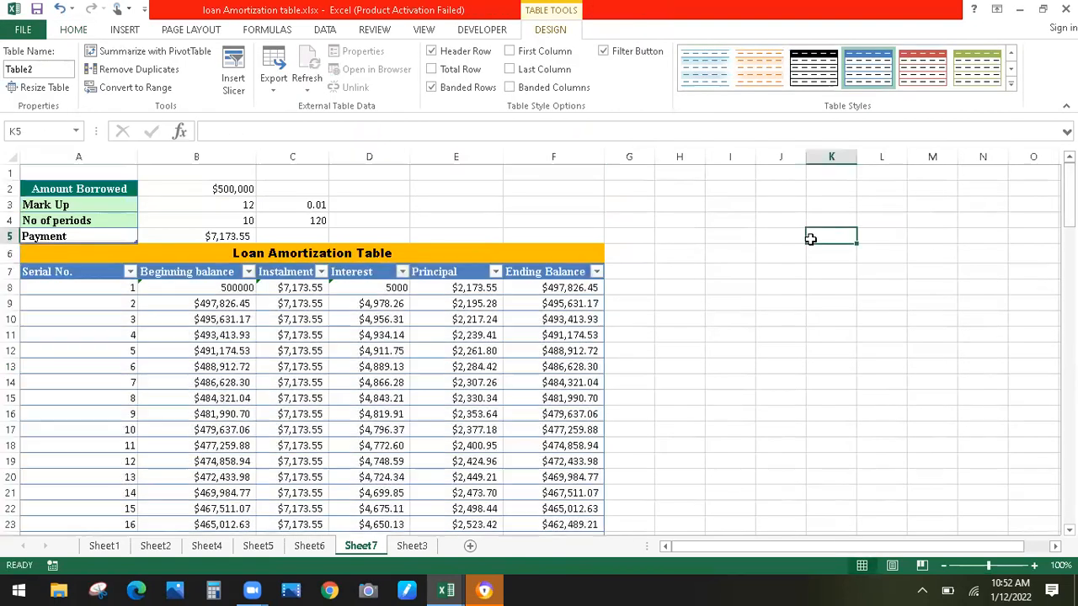
# Turn off the filter arrows on the table's header row
pyautogui.moveTo(75, 274); pyautogui.dragTo(594, 275)
pyautogui.click(73, 31)
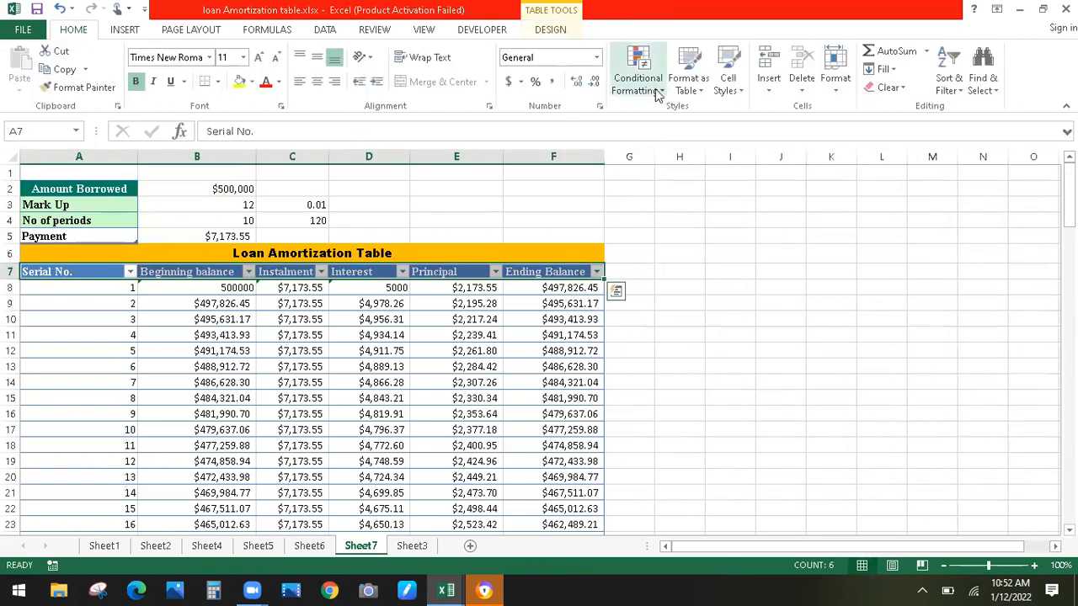
pyautogui.click(957, 91)
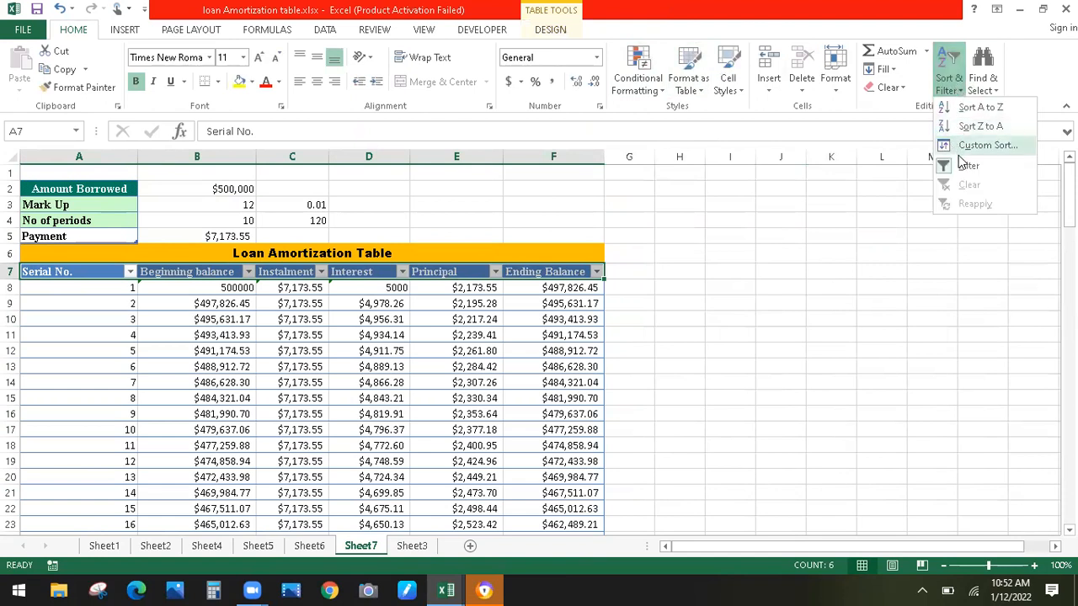
pyautogui.click(958, 163)
pyautogui.click(808, 247)
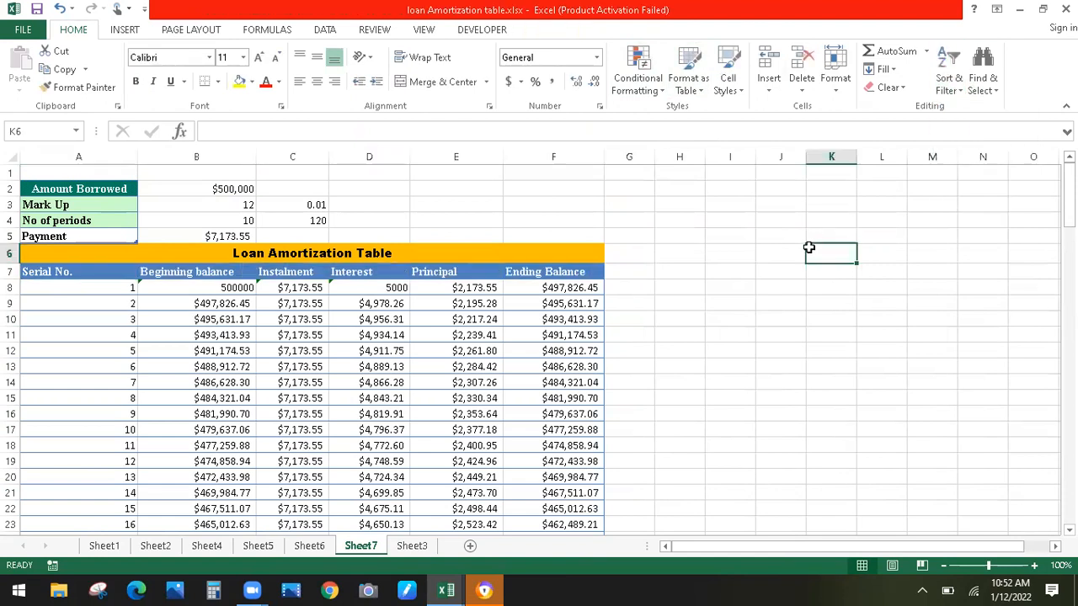